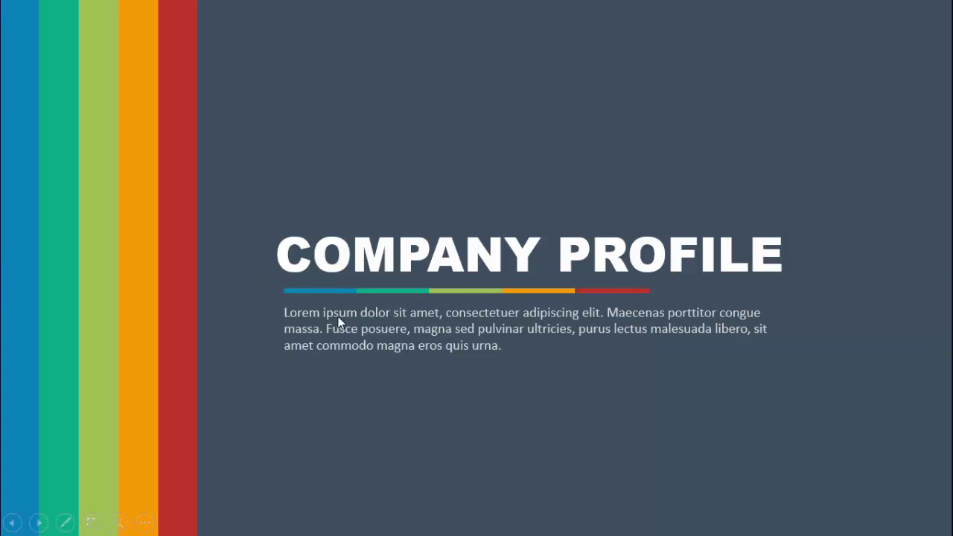
- Advance the slideshow from the COMPANY PROFILE title slide to the WHO WE ARE? slide
click(919, 404)
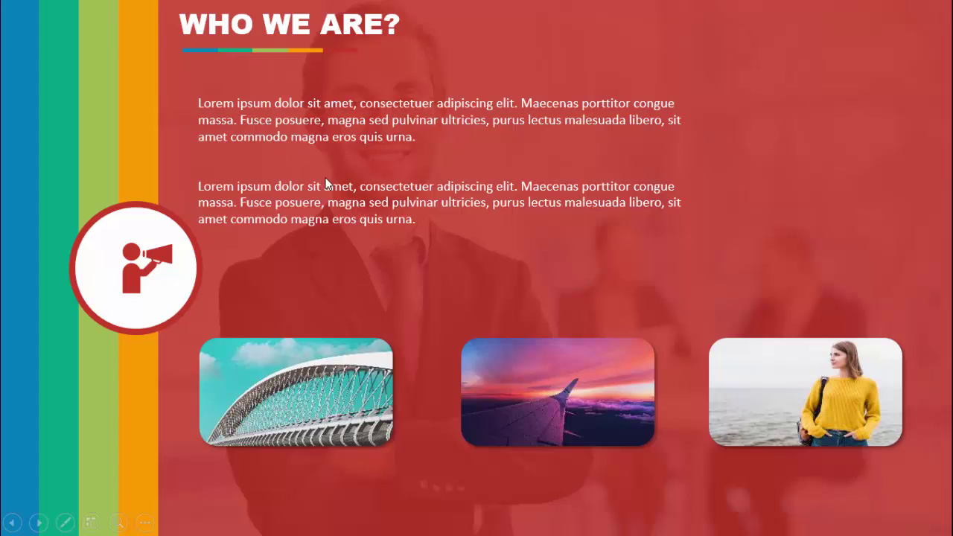
- Advance through WHAT WE DO?, OUR CLIENTS, SUCCESS STORIES and CONTACT US to end the show
click(906, 292)
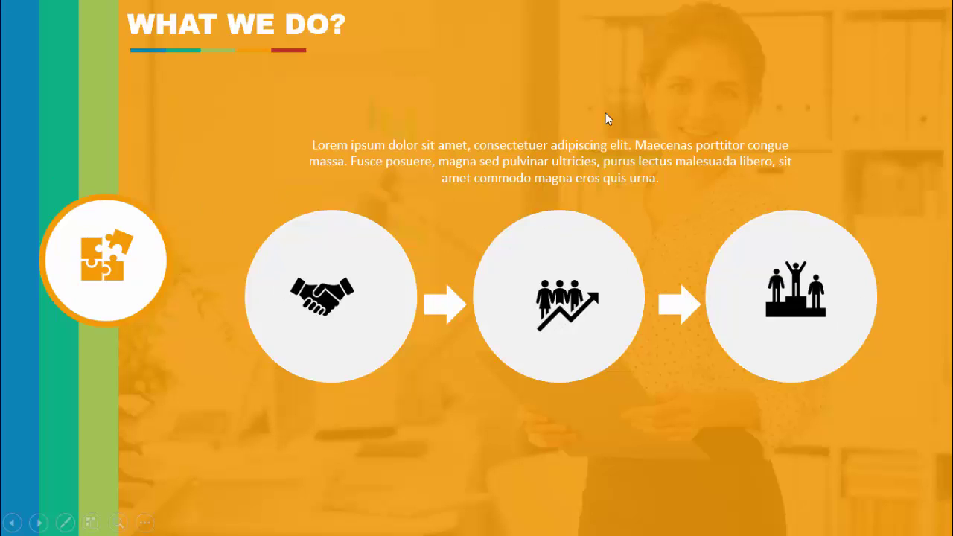
click(879, 385)
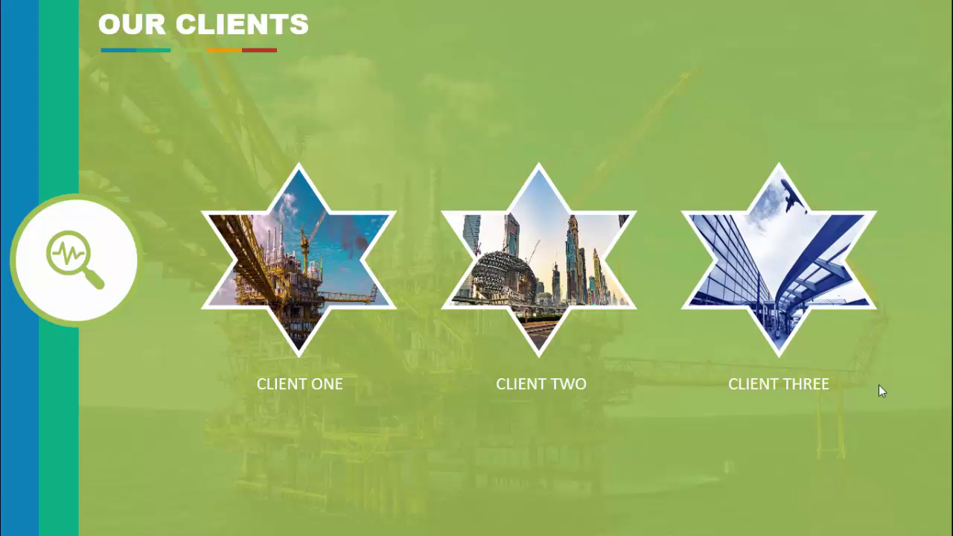
click(879, 384)
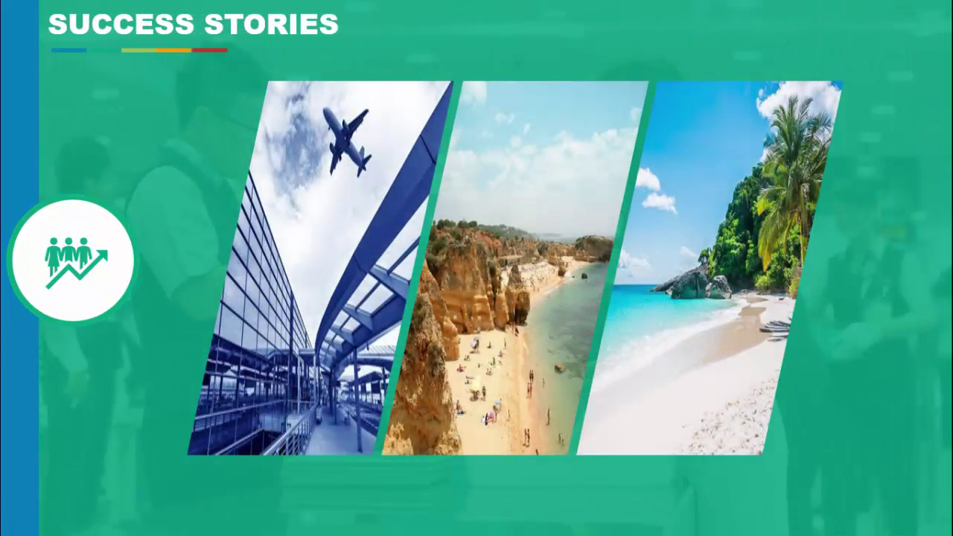
click(898, 374)
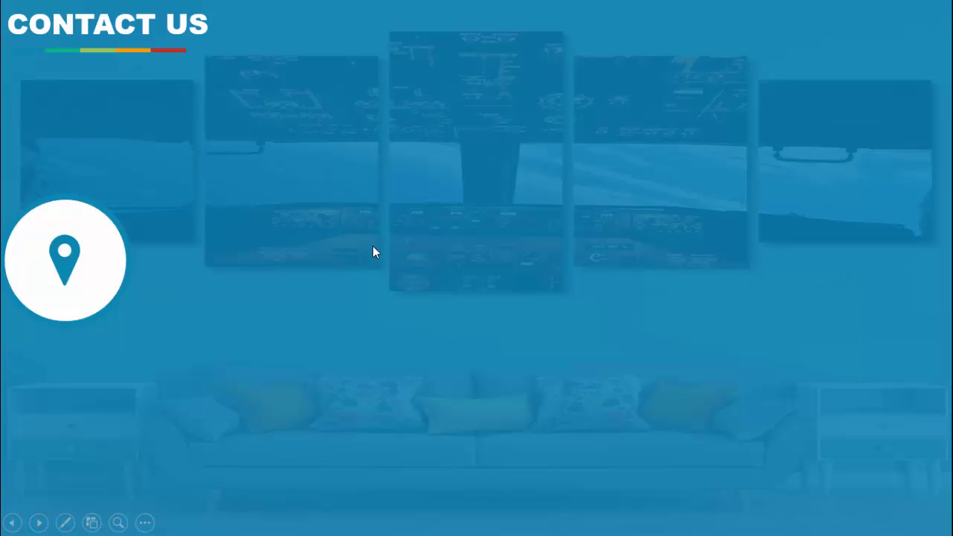
click(623, 251)
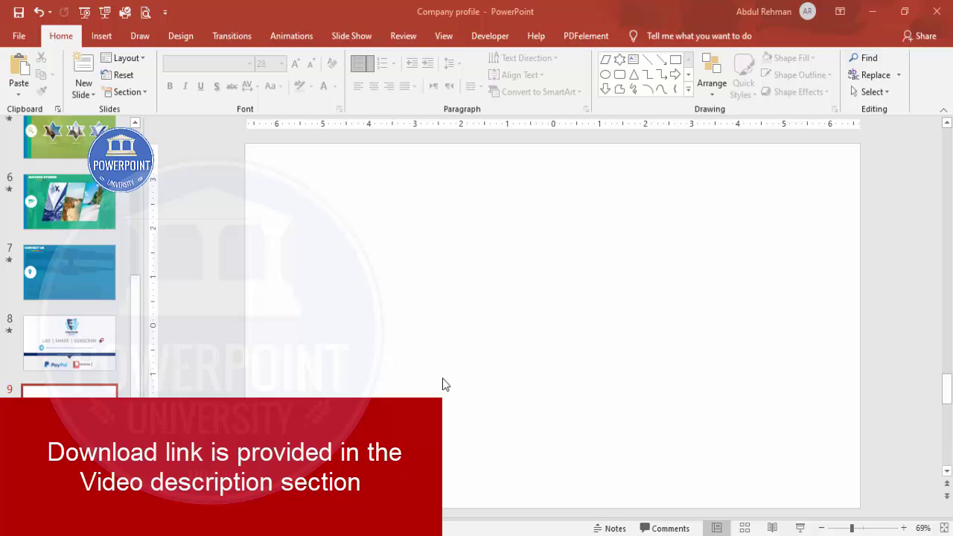
- Draw a rectangle covering the whole of slide 9
click(101, 36)
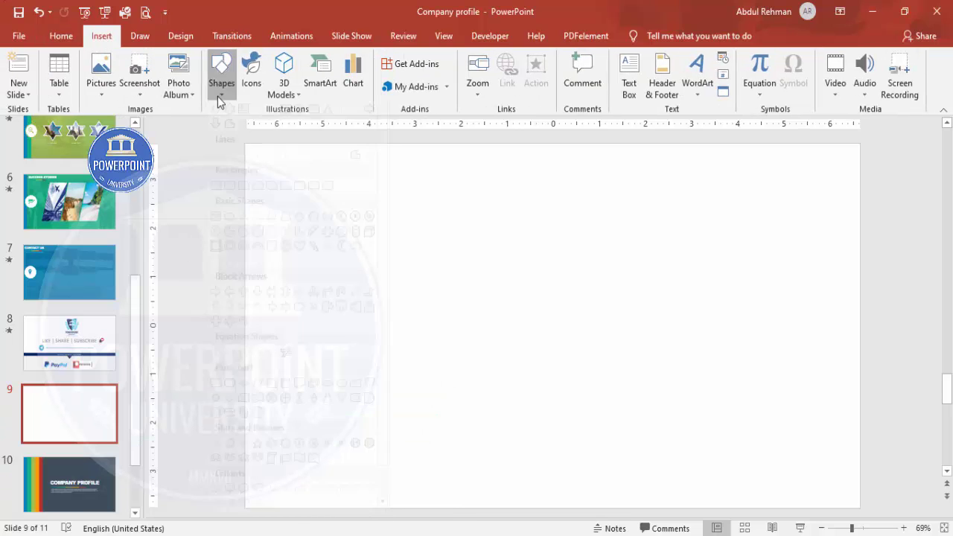
click(220, 82)
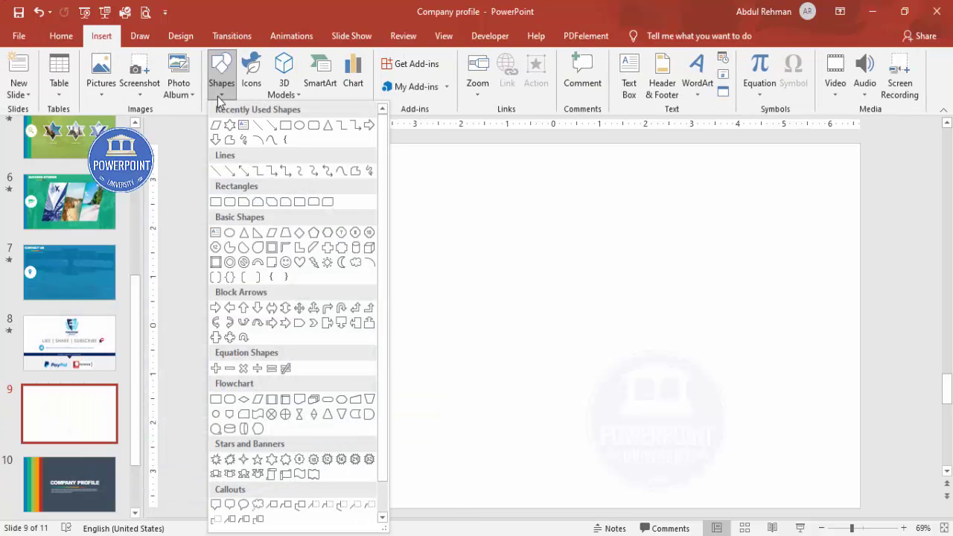
click(216, 203)
mouse_move(244, 140)
mouse_down()
mouse_move(670, 335)
mouse_move(859, 506)
mouse_up()
- Give the rectangle no outline and a dark navy fill
click(377, 77)
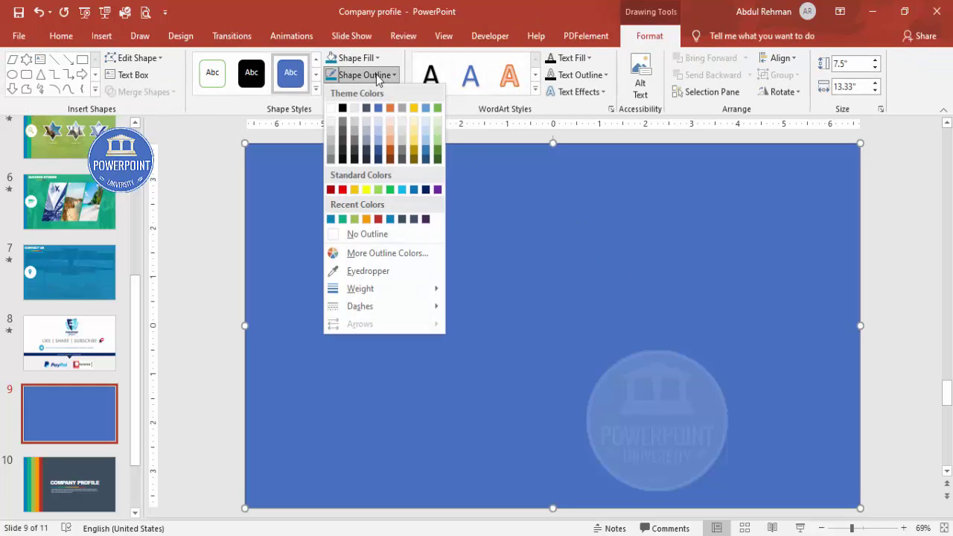
click(382, 236)
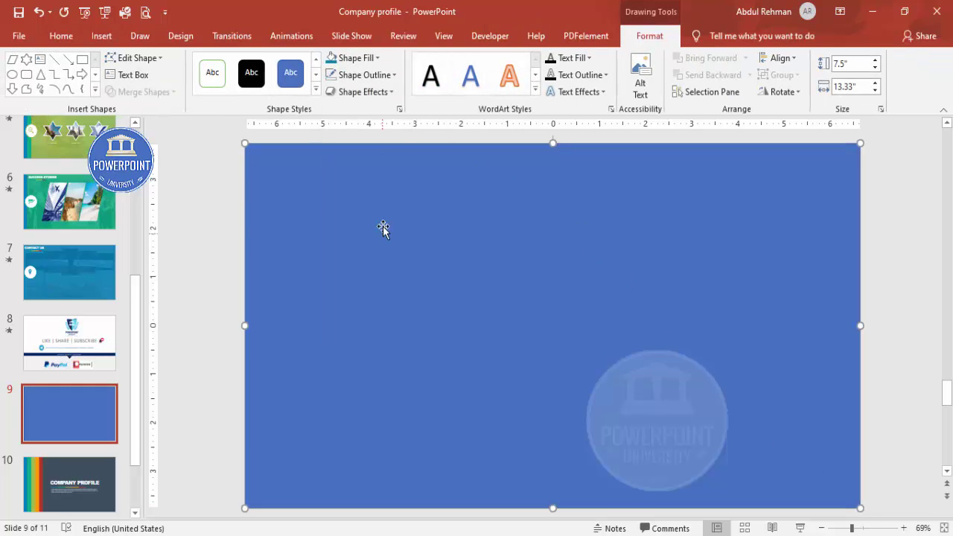
click(360, 59)
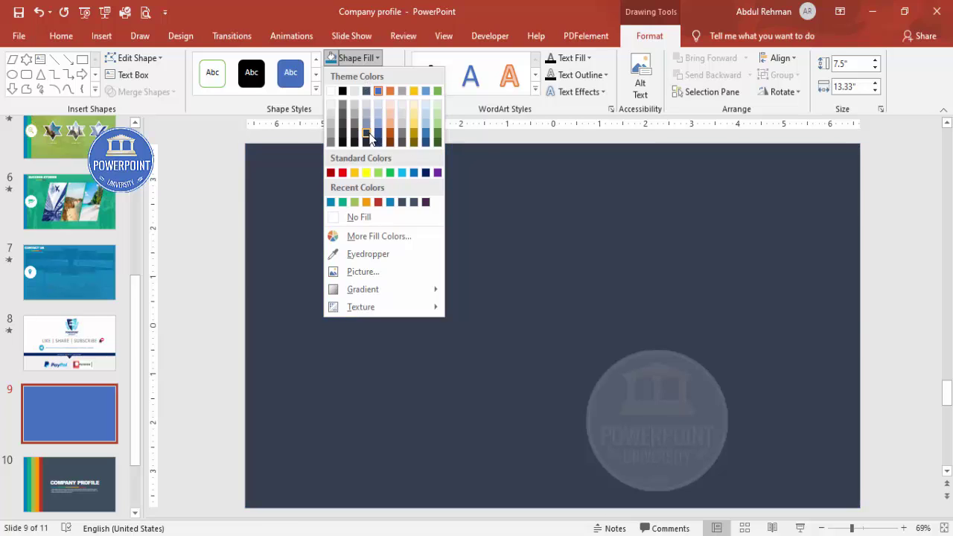
click(368, 134)
click(215, 225)
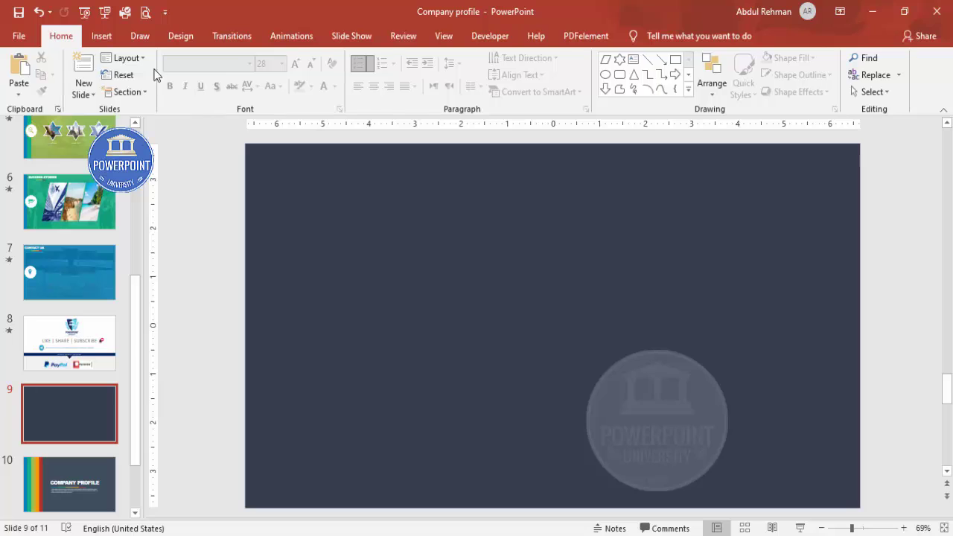
click(101, 35)
- Draw a narrow full-height blue bar with no outline at the slide's left edge
click(222, 88)
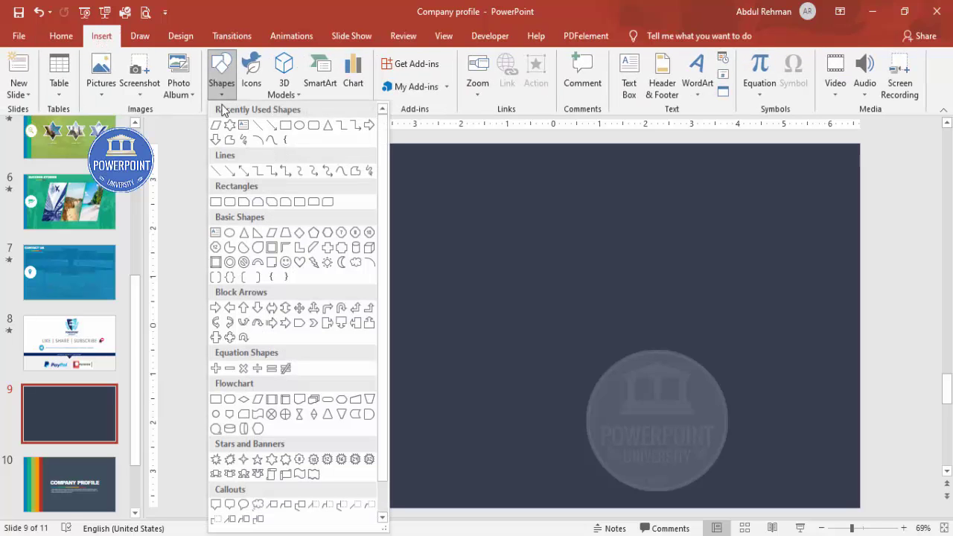
click(216, 201)
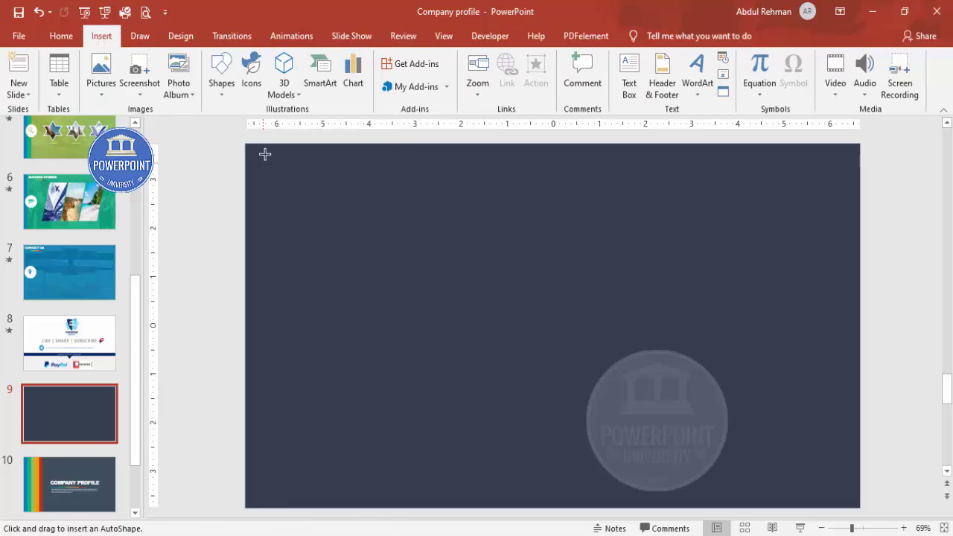
mouse_move(247, 143)
mouse_down()
mouse_move(285, 315)
mouse_move(290, 472)
mouse_move(278, 510)
mouse_up()
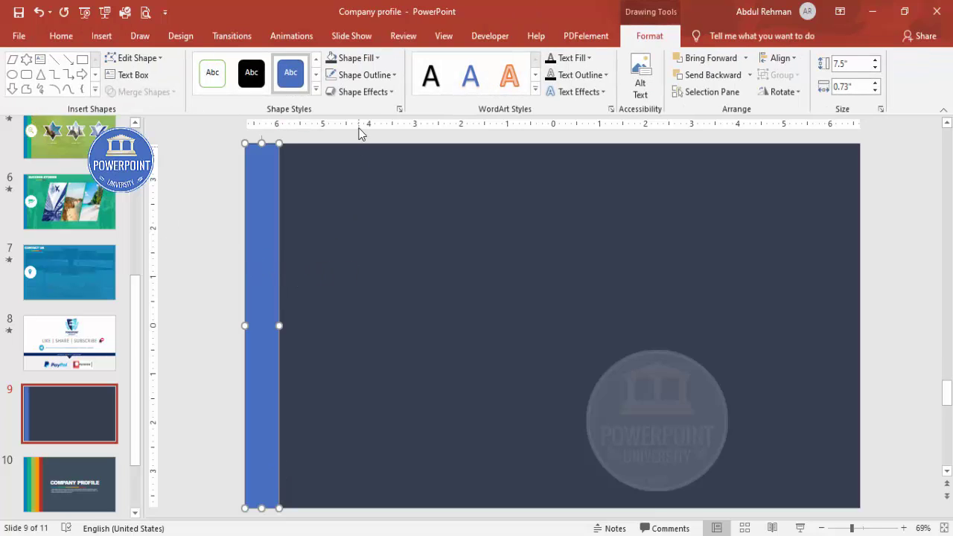
click(367, 75)
click(383, 238)
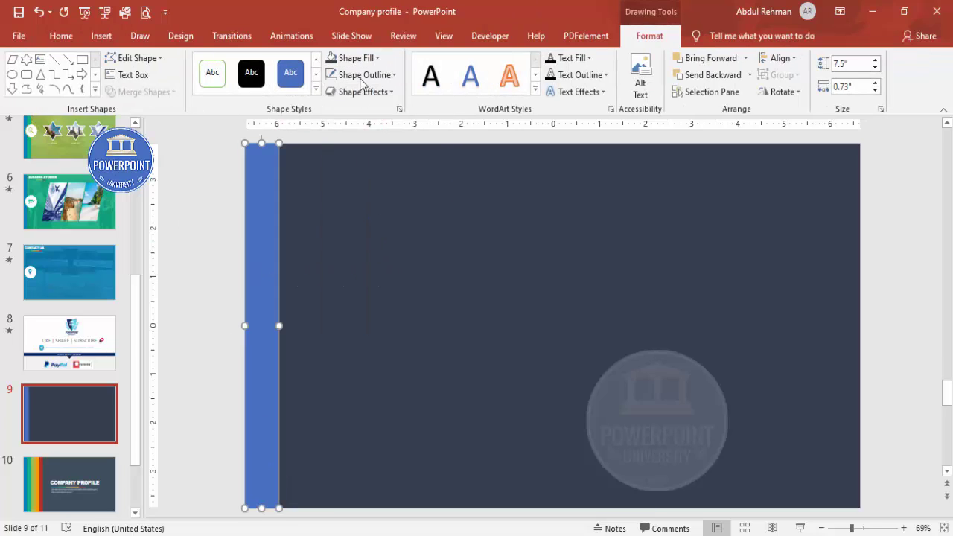
click(360, 60)
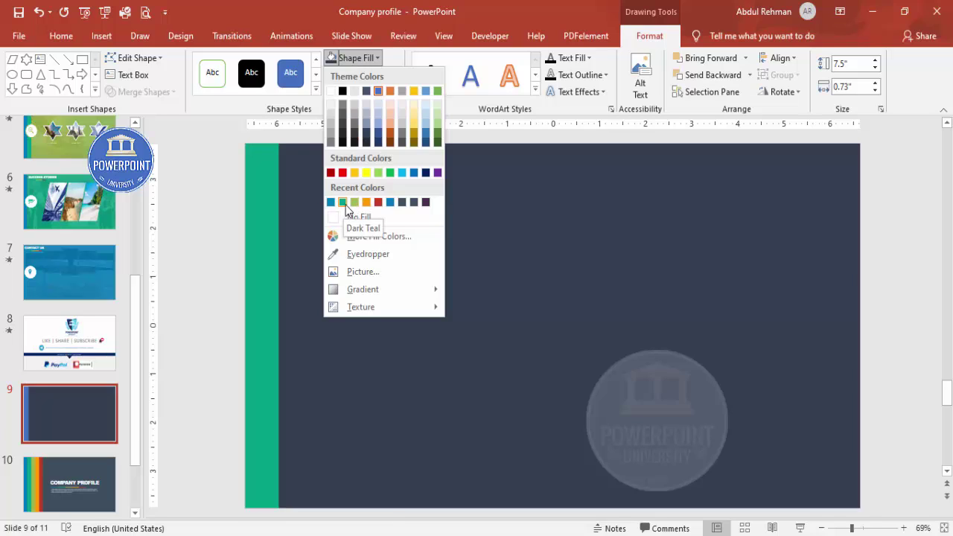
click(389, 204)
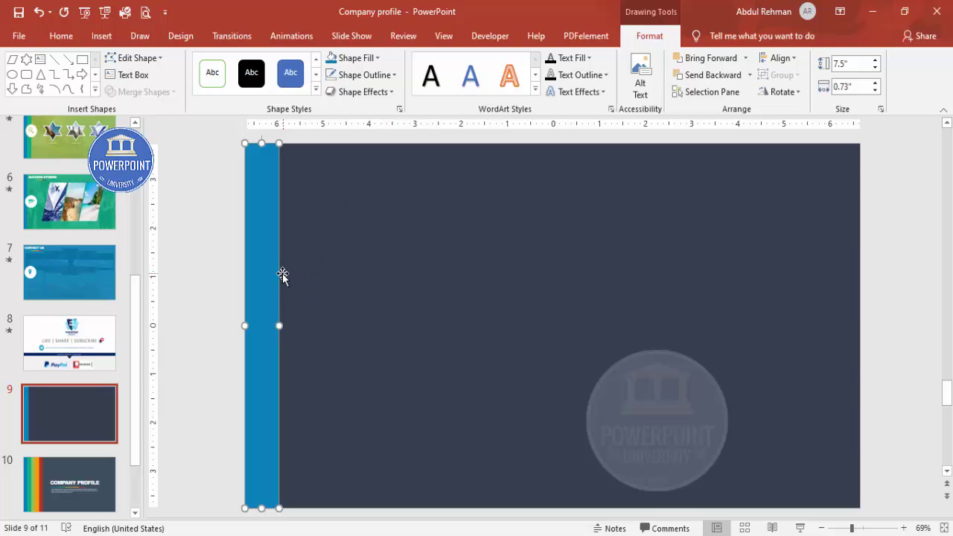
- Duplicate the bar into green and teal copies placed beside it
key(ctrl+d)
drag(280, 270, 311, 269)
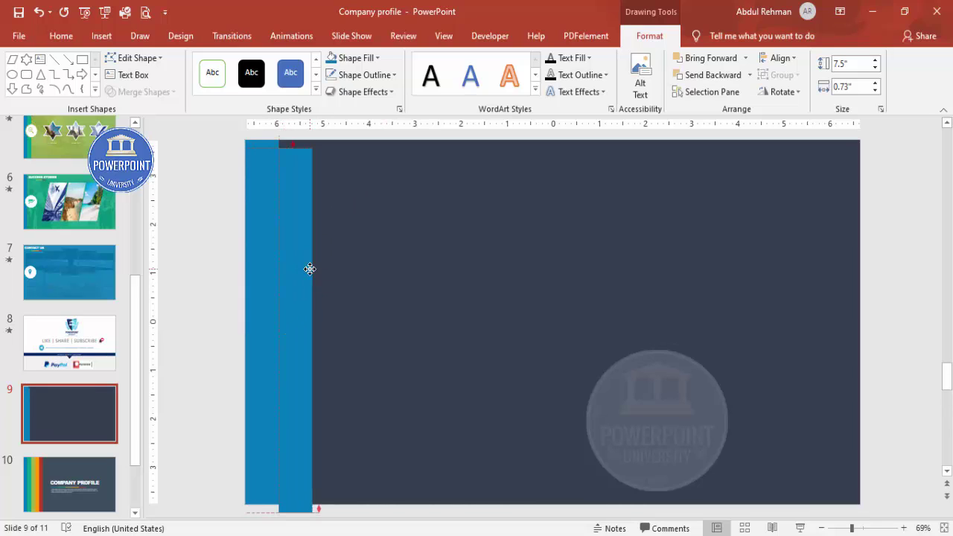
click(356, 58)
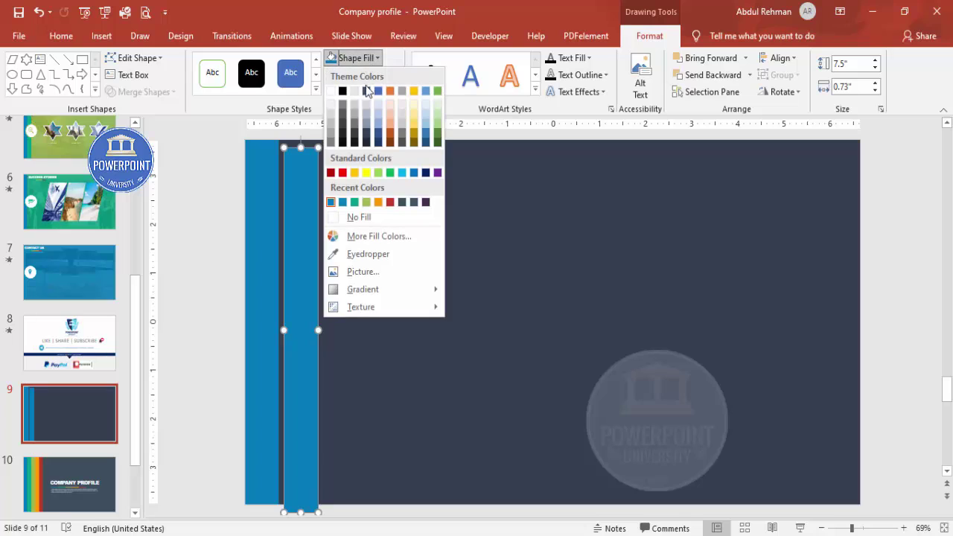
click(366, 201)
drag(297, 209, 330, 208)
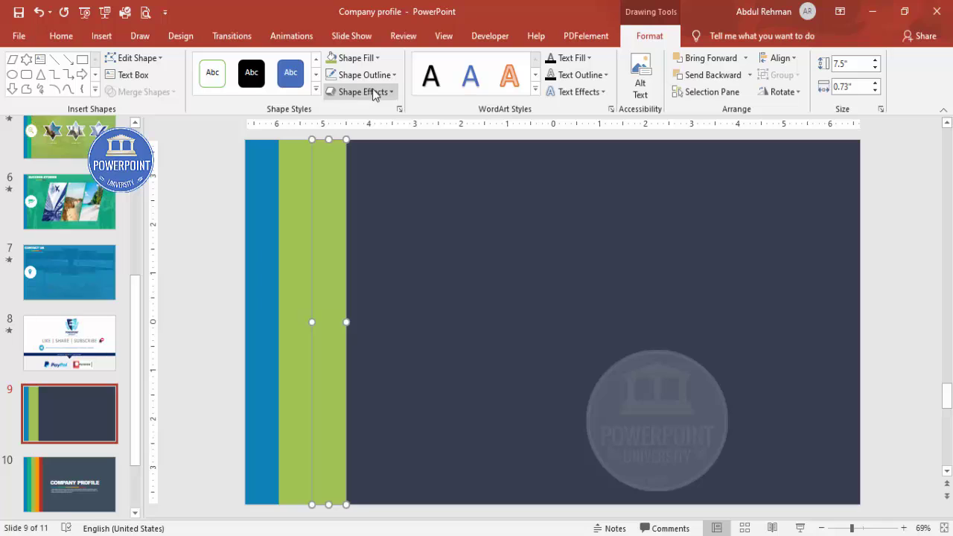
click(363, 58)
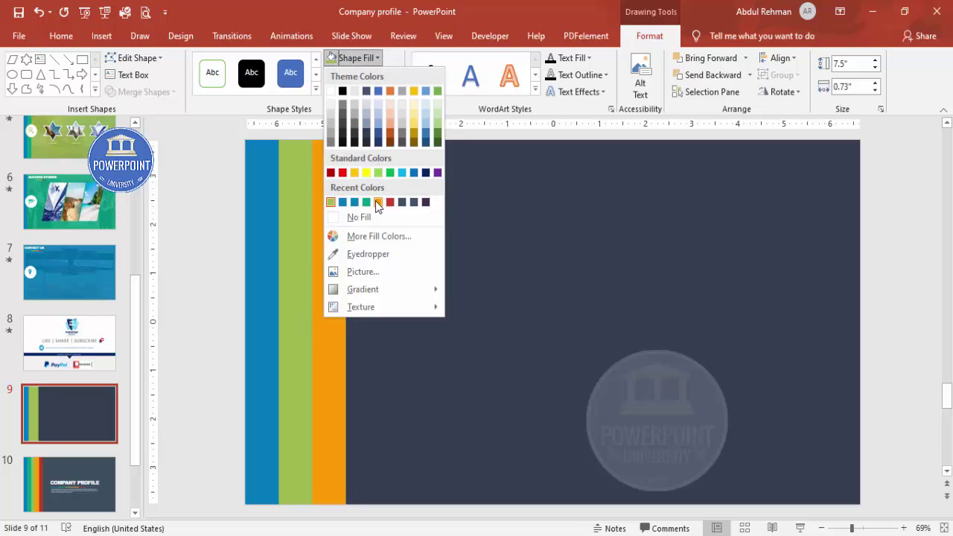
click(367, 203)
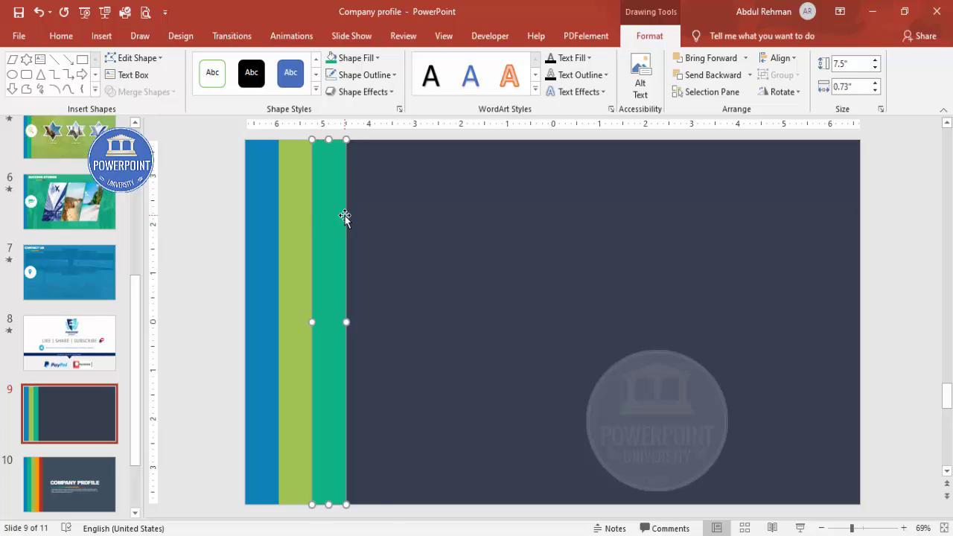
- Add two more duplicated bars coloured orange and red
key(ctrl+d)
click(377, 59)
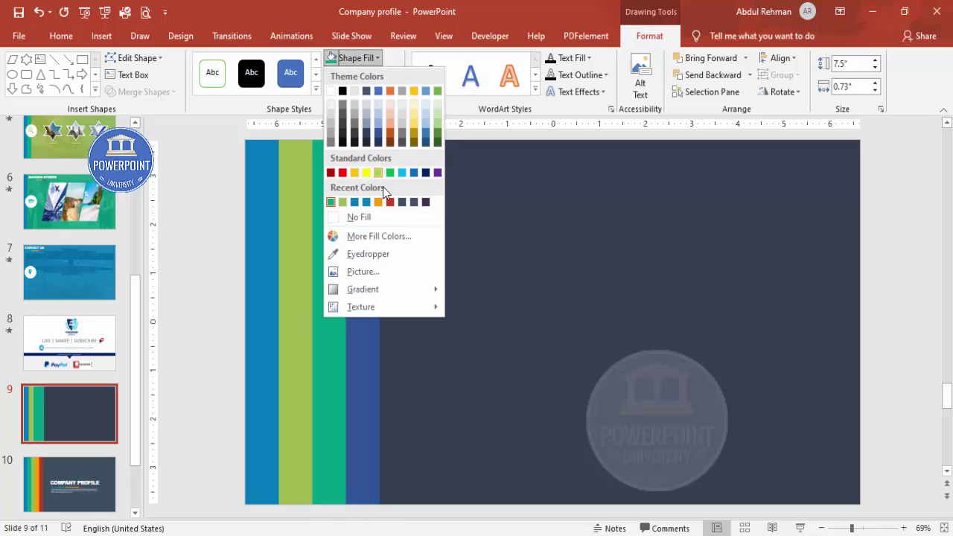
click(379, 202)
key(ctrl+d)
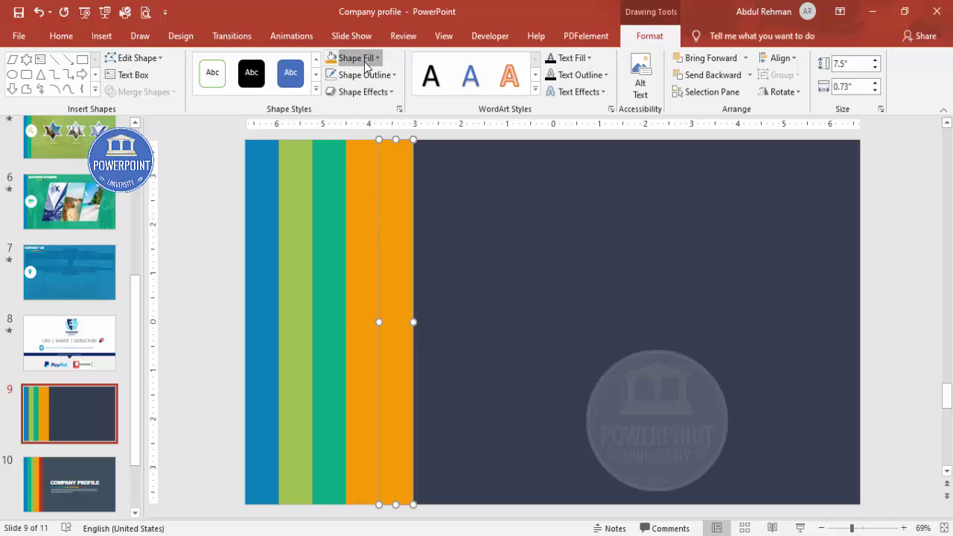
click(365, 62)
click(389, 202)
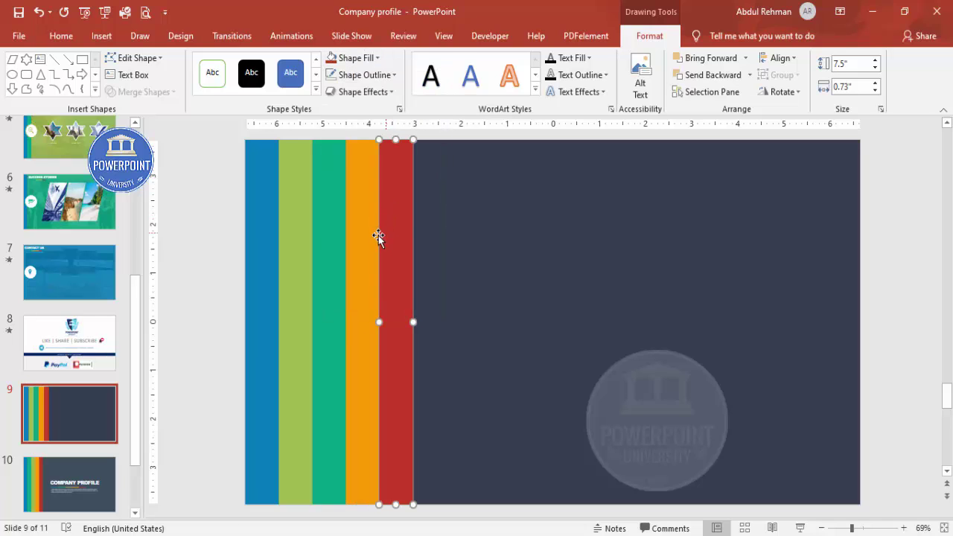
- Line the teal, orange and red bars up side by side with their neighbours
scroll(402, 227, up, 1)
drag(329, 221, 391, 218)
click(364, 217)
click(396, 217)
click(212, 240)
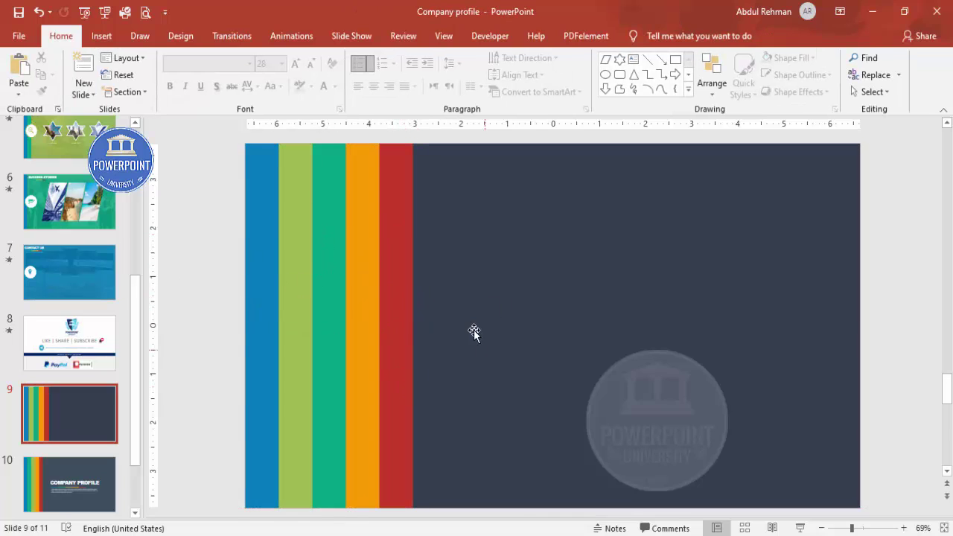
- Add a text box on the dark area reading COMPANY PROFILE
click(101, 36)
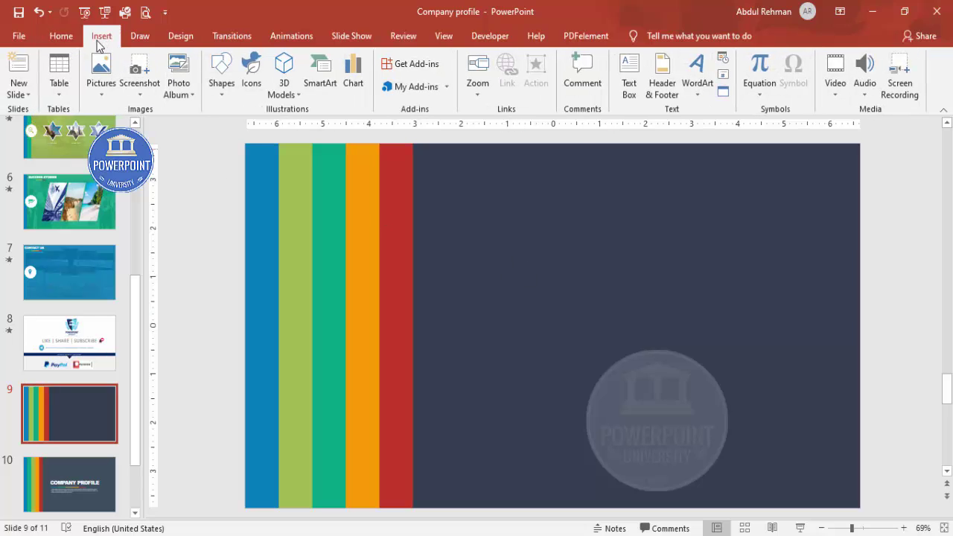
click(629, 78)
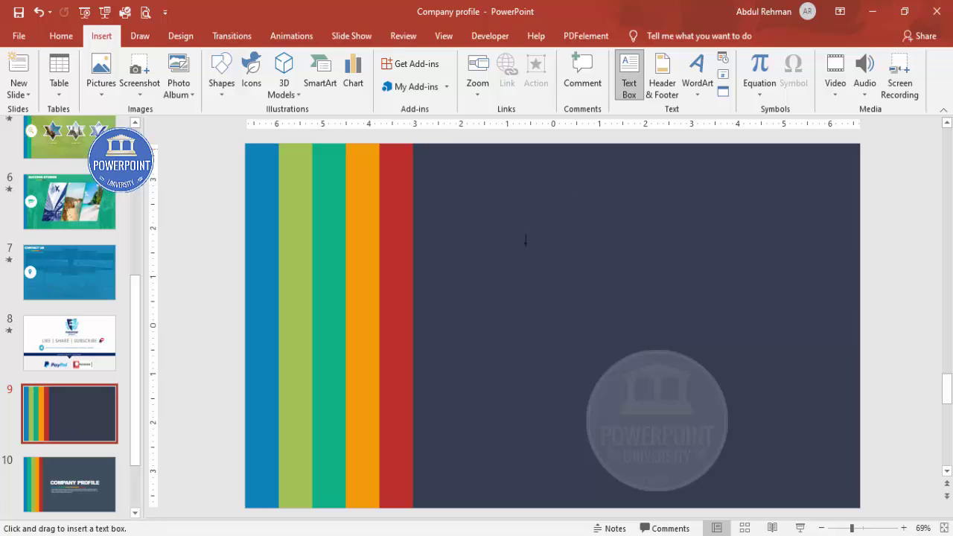
drag(445, 294, 759, 326)
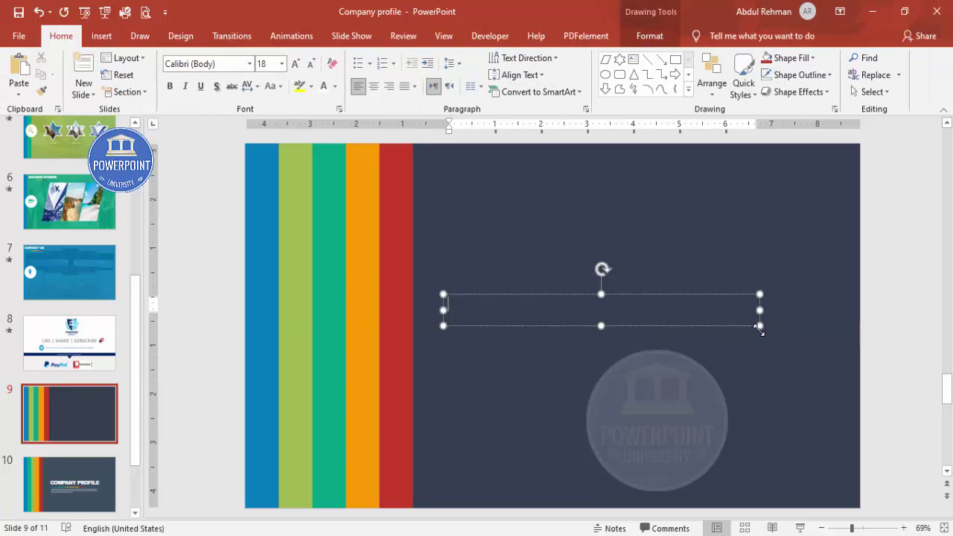
text(COMPANY PROFILE)
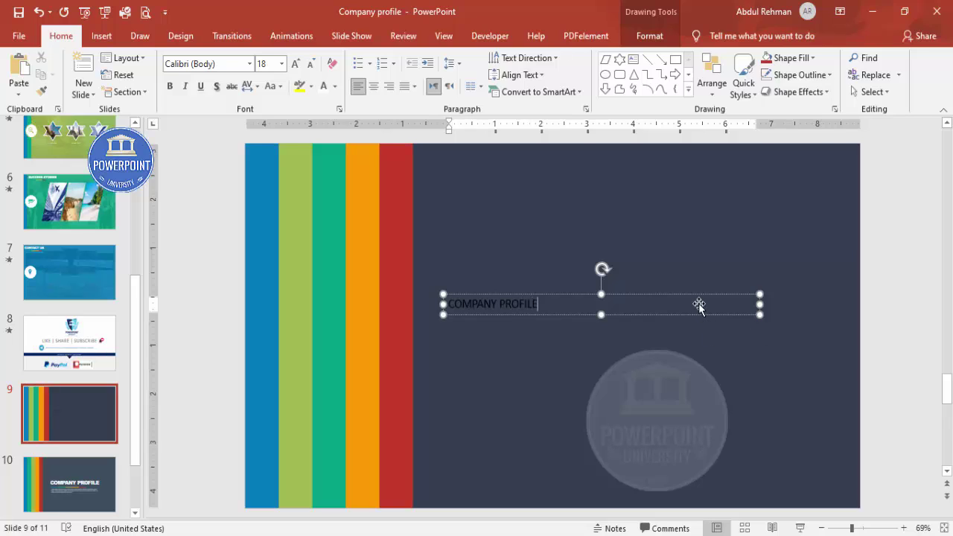
- Format the title white Arial Black at 44 pt and nudge it into place
click(686, 296)
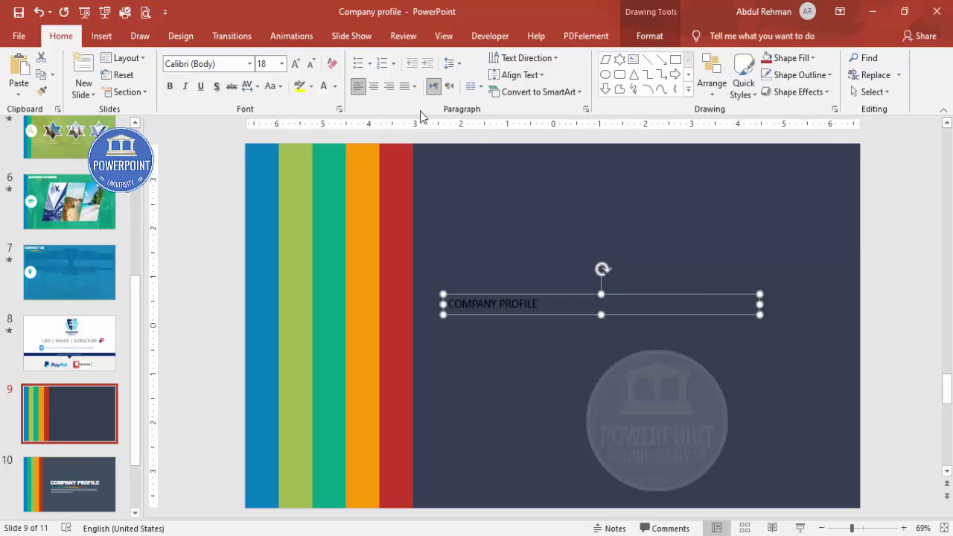
click(337, 91)
click(323, 122)
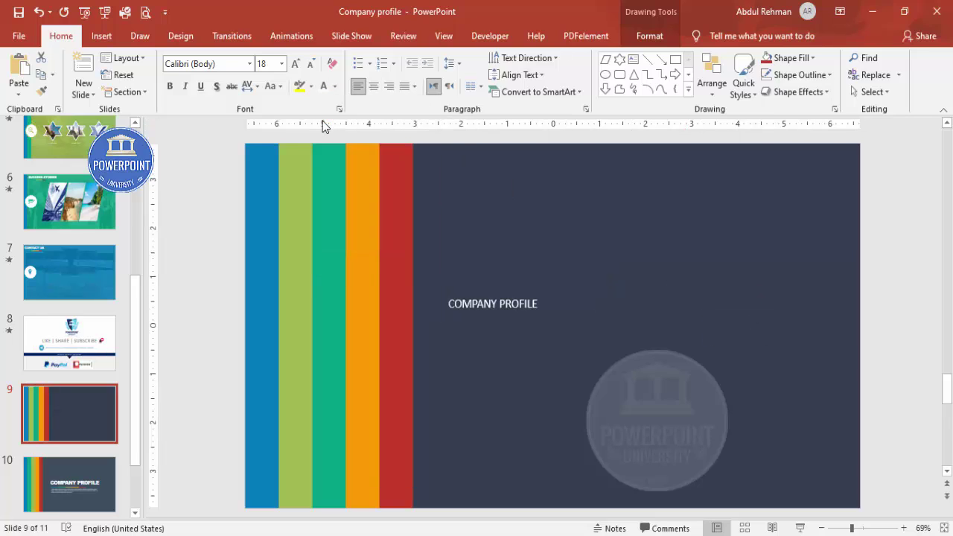
click(218, 66)
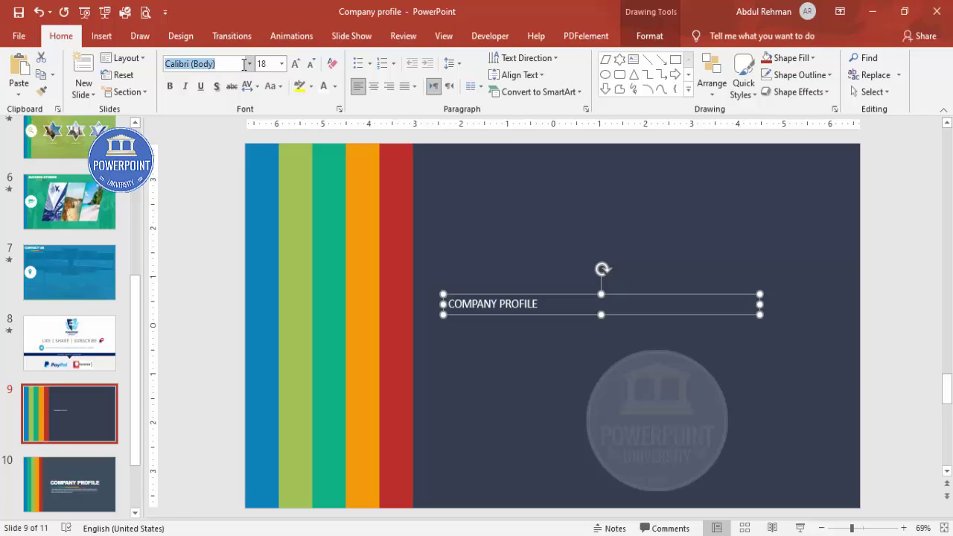
text(Arial Black)
key(Return)
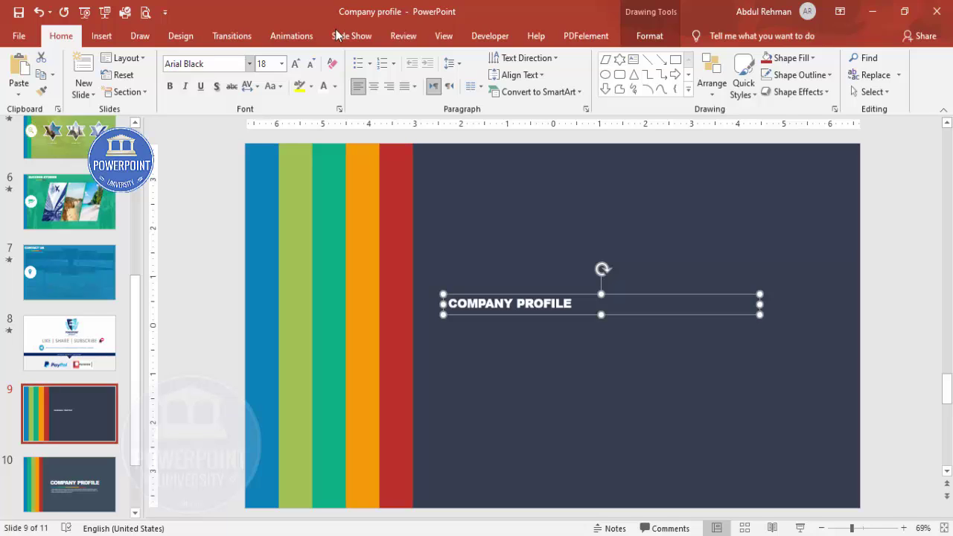
click(295, 66)
click(295, 66)
click(295, 66)
click(295, 65)
click(295, 65)
click(295, 66)
click(295, 65)
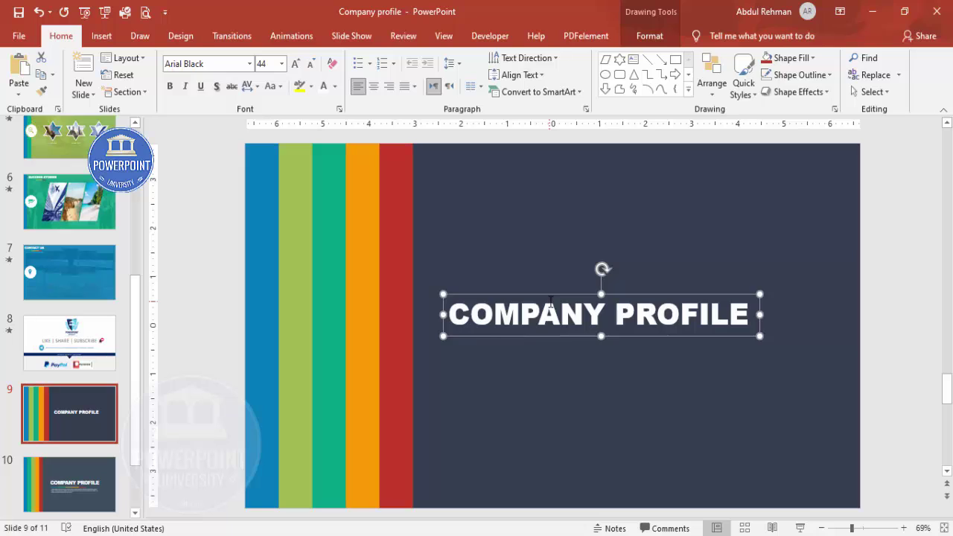
drag(546, 298, 526, 303)
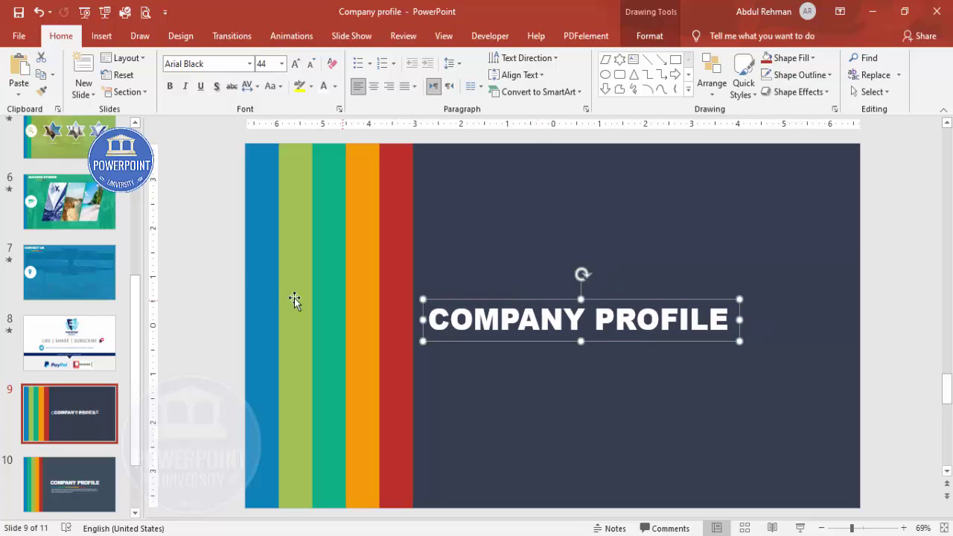
click(232, 270)
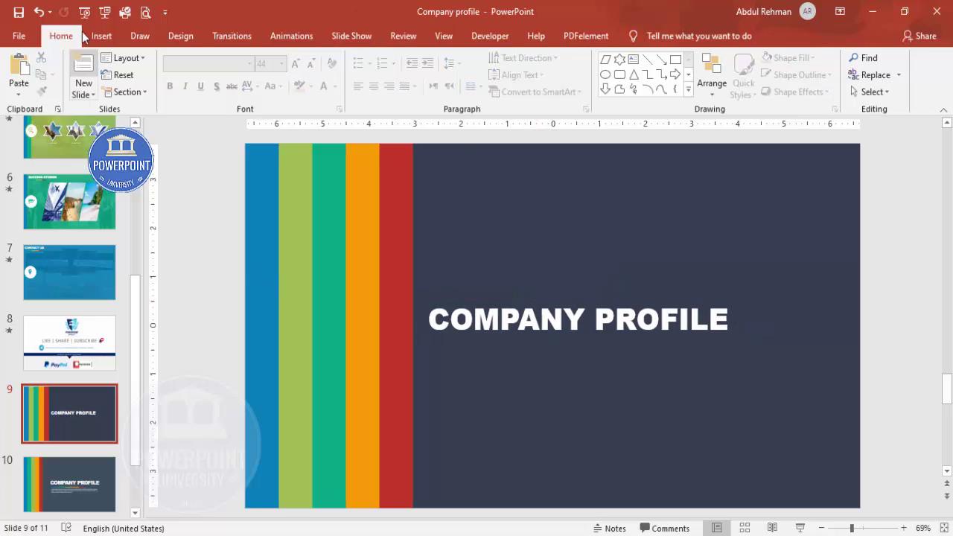
- Select all five coloured bars and place a copy over the title area
click(262, 206)
shift+click(293, 204)
shift+click(330, 202)
shift+click(360, 201)
shift+click(403, 202)
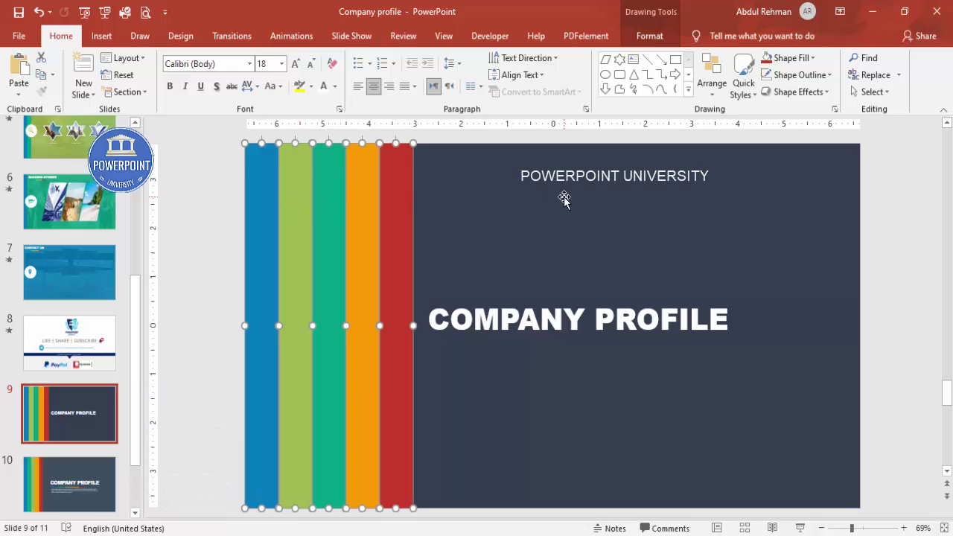
key(ctrl+d)
drag(414, 236, 604, 235)
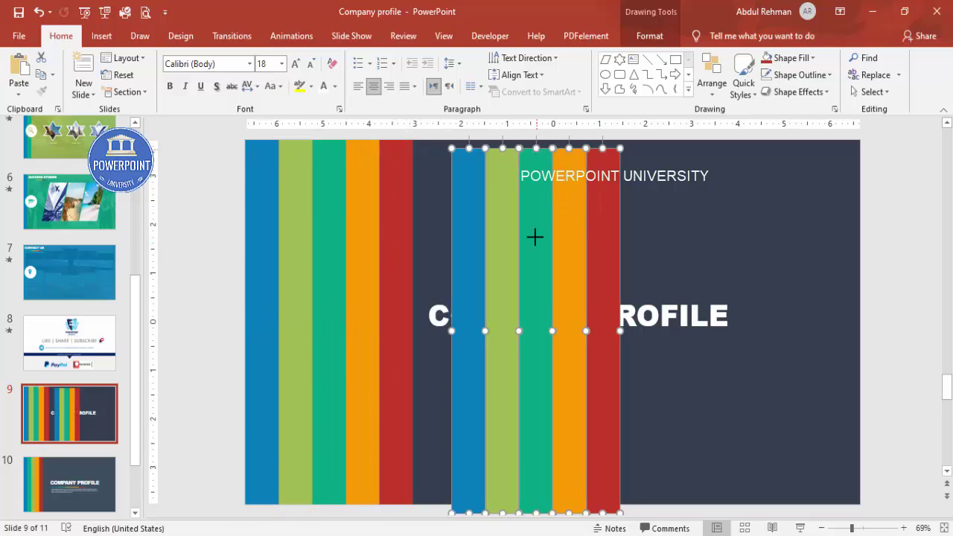
- Squash the copied bars short, group them, and position the strip just under COMPANY PROFILE
drag(530, 486, 530, 492)
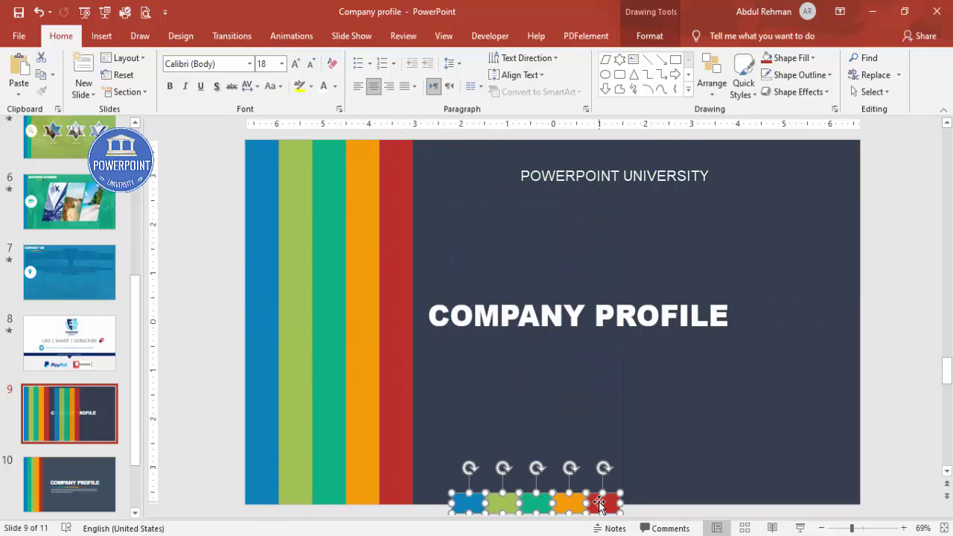
key(ctrl+g)
drag(598, 502, 513, 348)
click(538, 336)
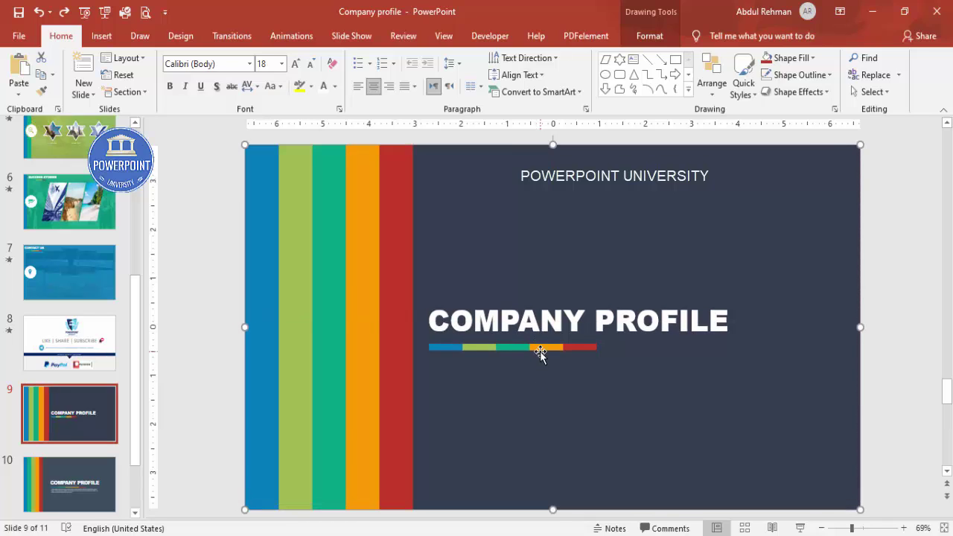
click(539, 351)
drag(540, 352, 543, 343)
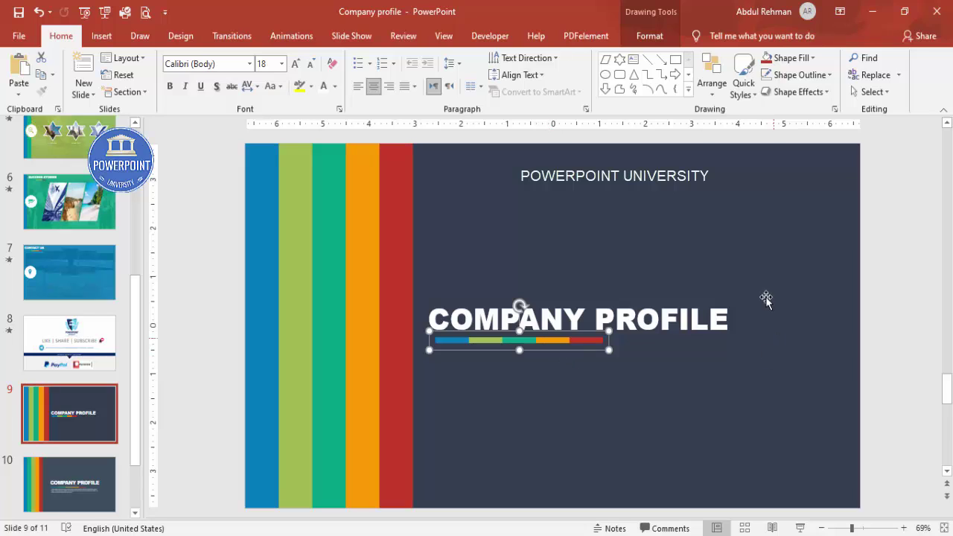
click(752, 274)
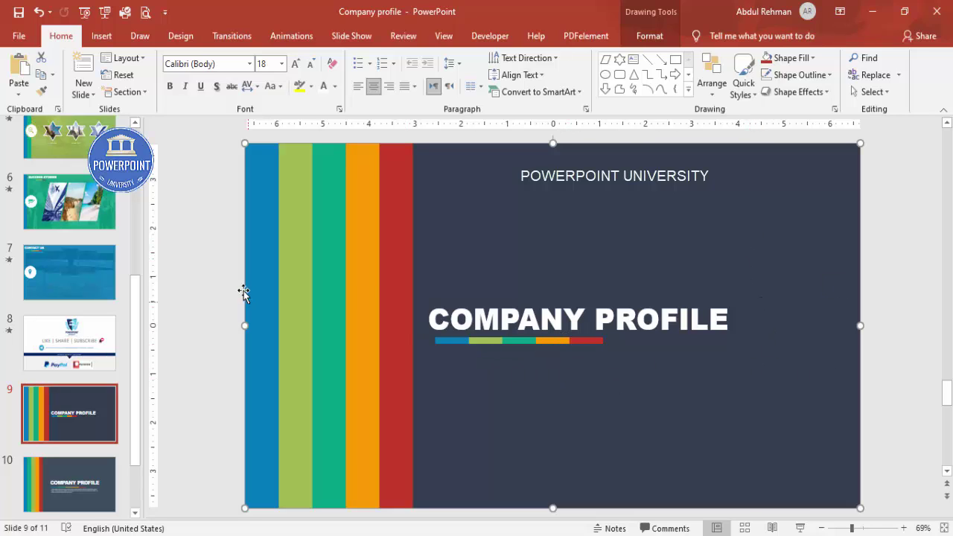
click(211, 227)
click(101, 35)
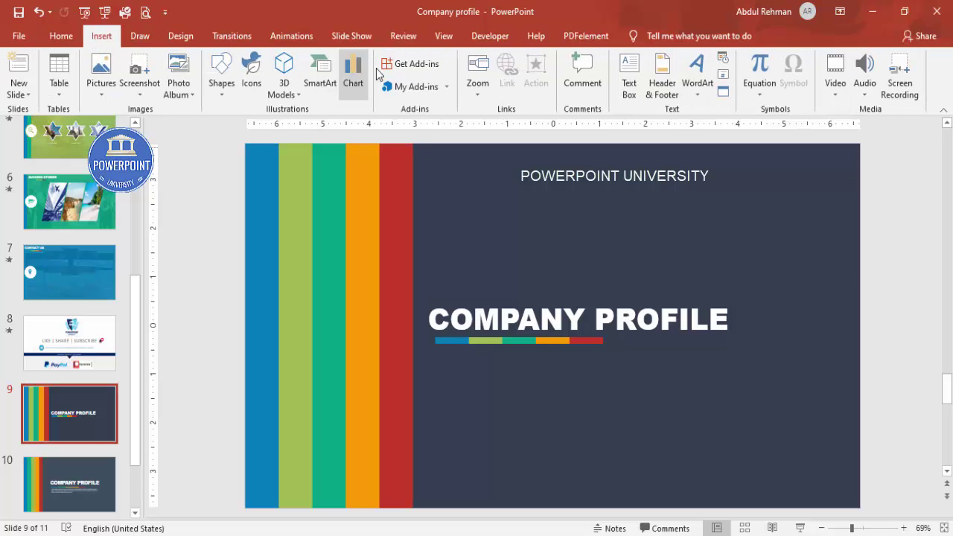
- Add a text box below the title filled with =lorem() placeholder text
click(630, 70)
drag(544, 384, 786, 442)
text(=lorem())
key(Return)
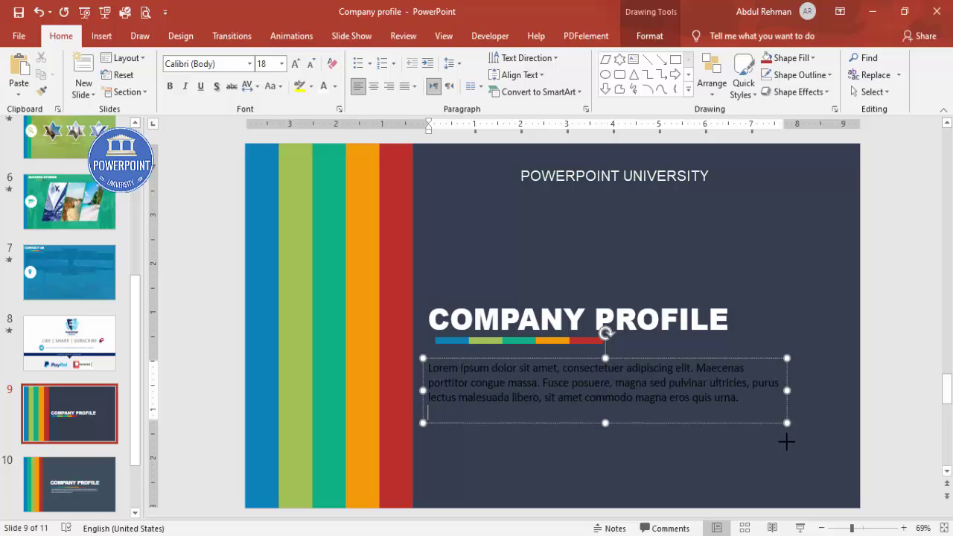
- Make the Lorem ipsum text light-coloured at 12 pt and align it under the strip
click(703, 356)
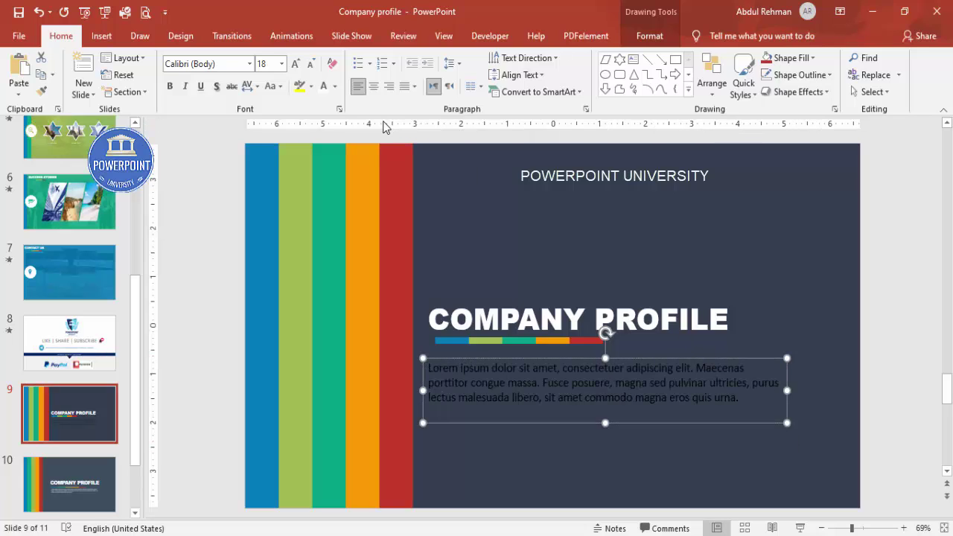
click(333, 89)
click(321, 140)
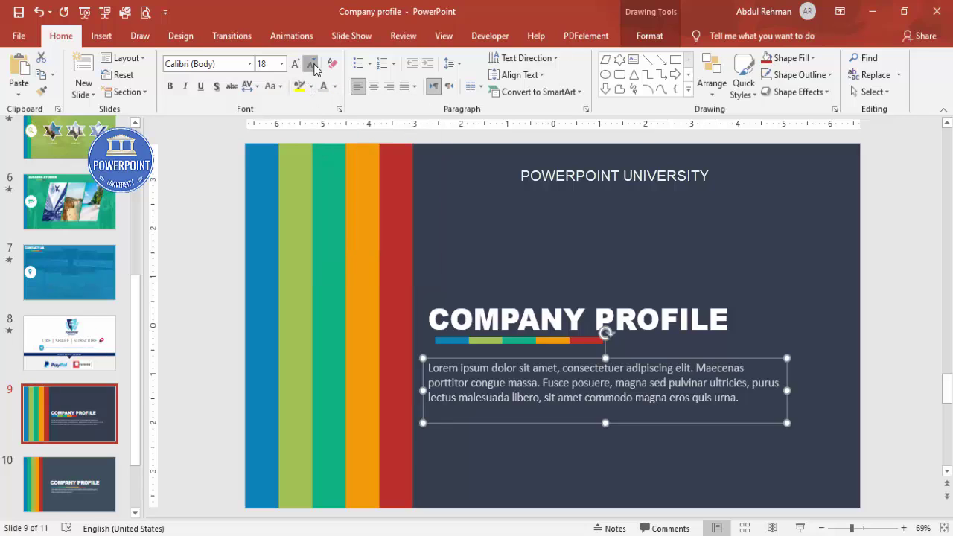
click(312, 65)
click(312, 65)
click(313, 64)
mouse_move(446, 360)
mouse_down()
mouse_move(451, 342)
mouse_move(453, 352)
mouse_up()
click(452, 340)
click(455, 359)
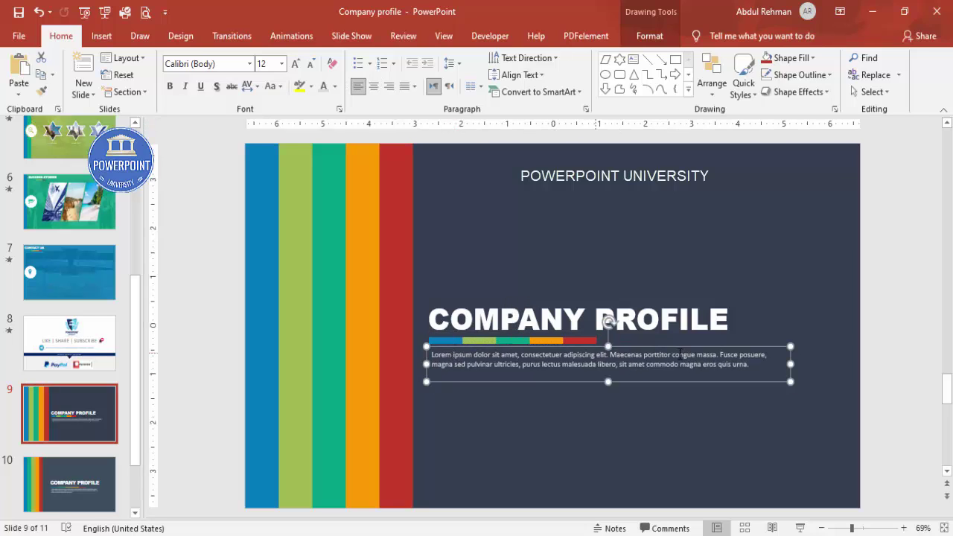
click(870, 334)
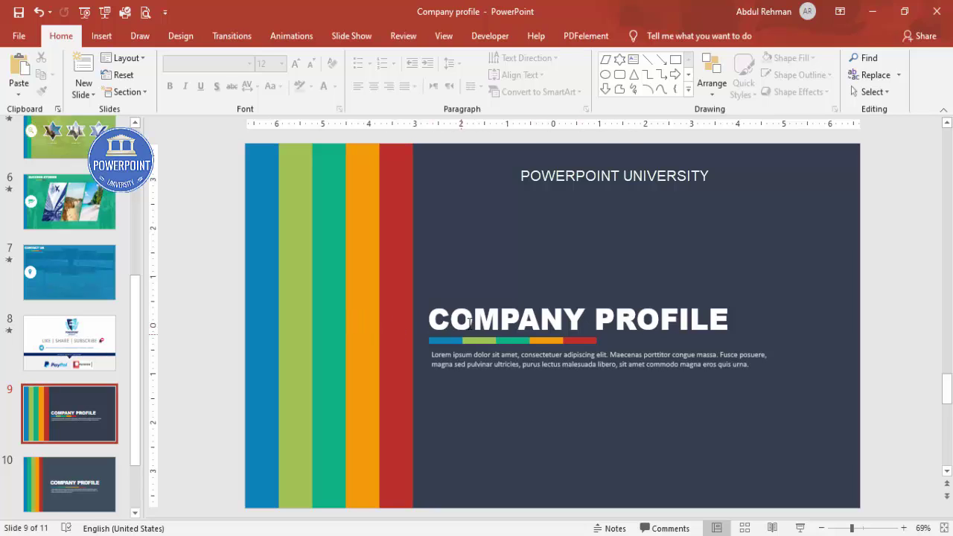
- In the Selection Pane, rename the COMPANY PROFILE title object to !!Heading
click(665, 321)
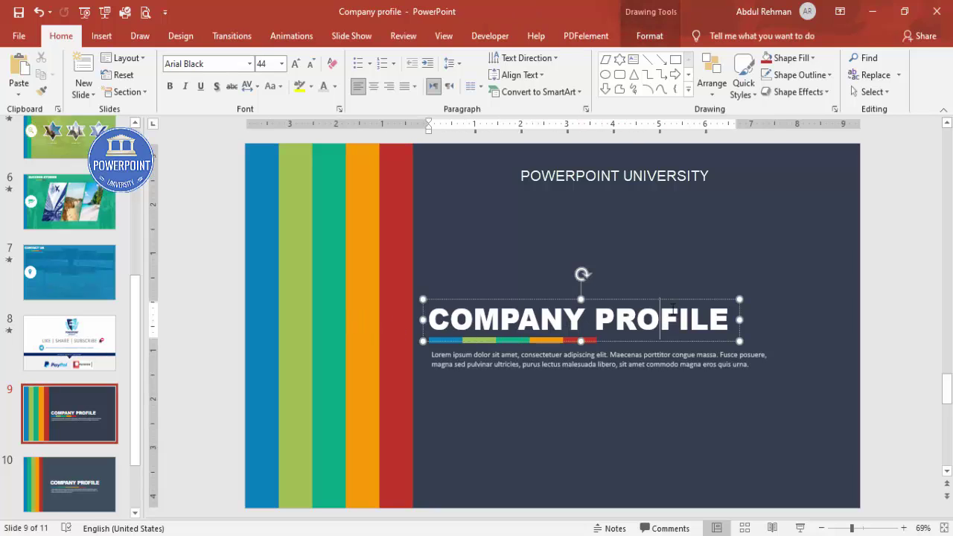
click(672, 300)
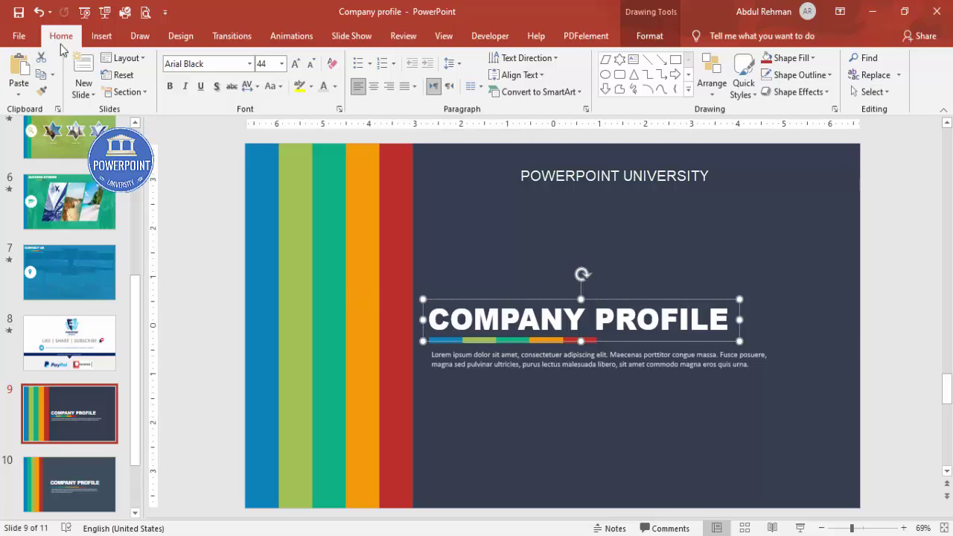
click(856, 93)
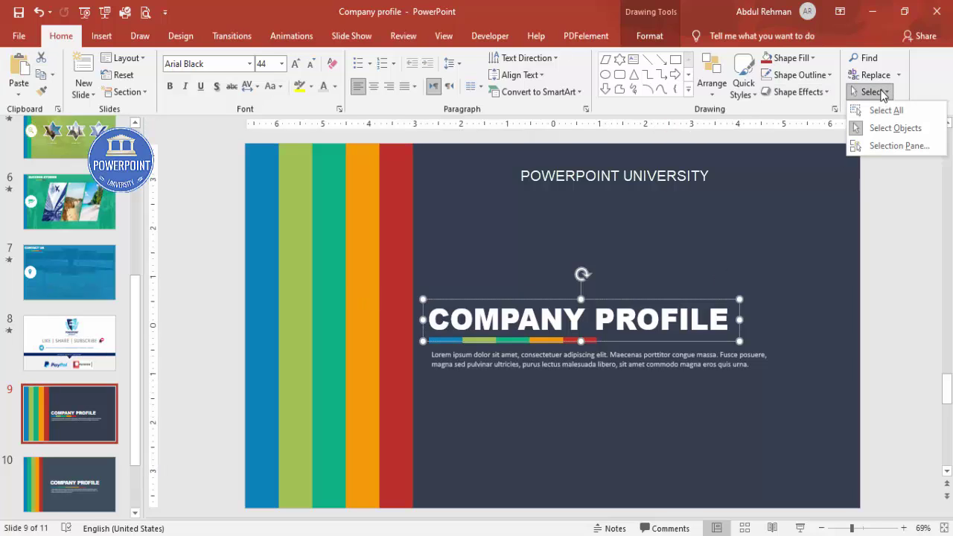
click(883, 145)
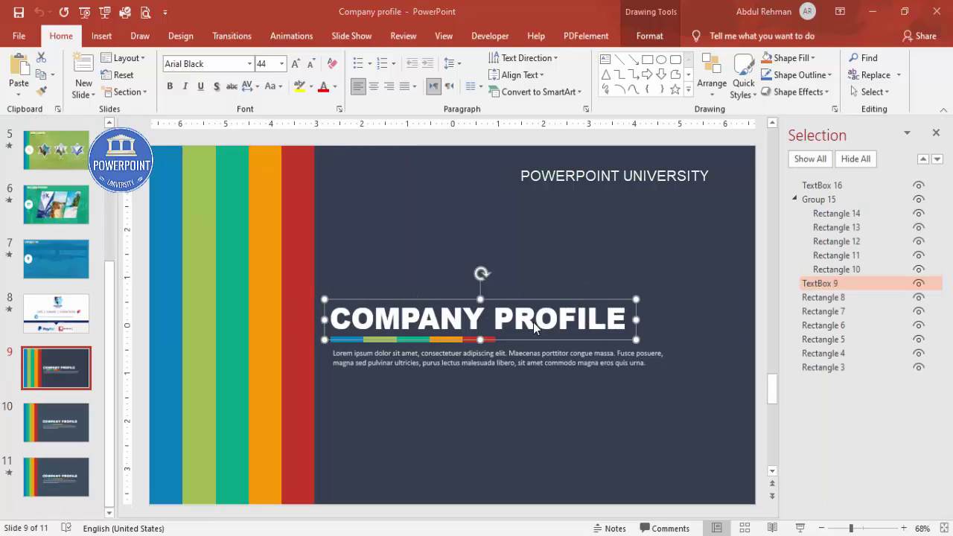
double_click(833, 284)
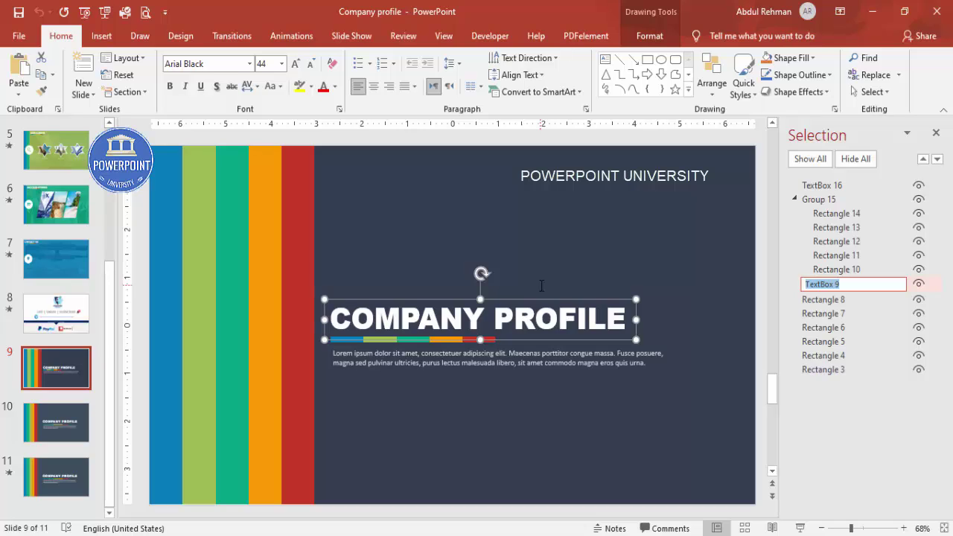
key(BackSpace)
text(!!Heading)
- Rename the body text box to !!Detail and the colour bar group to !!Group
click(500, 363)
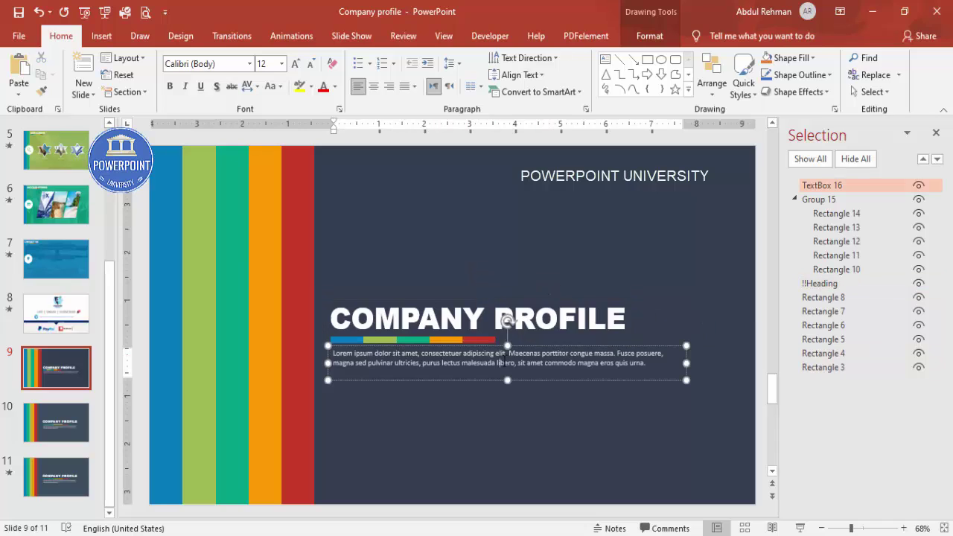
double_click(834, 187)
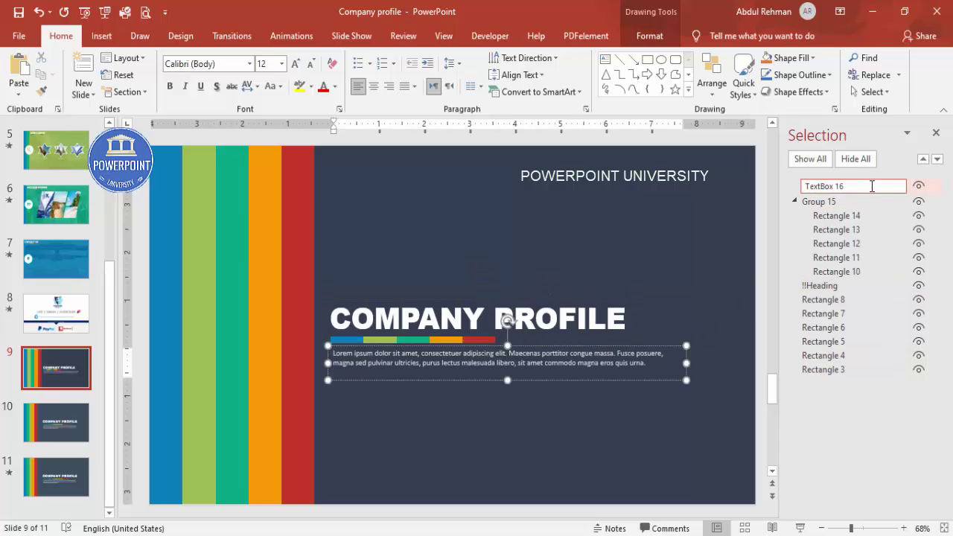
text(!!Detail)
click(470, 338)
click(818, 199)
text(!)
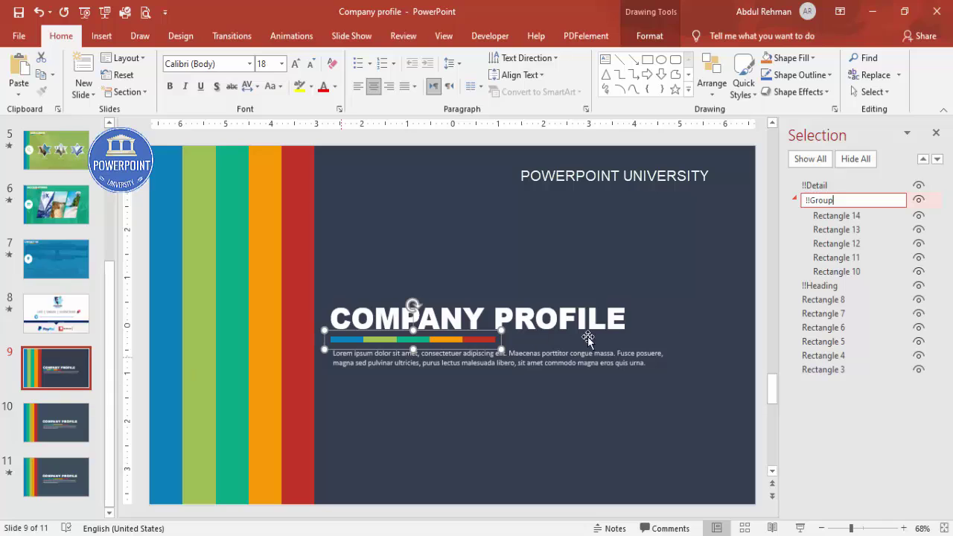
click(757, 139)
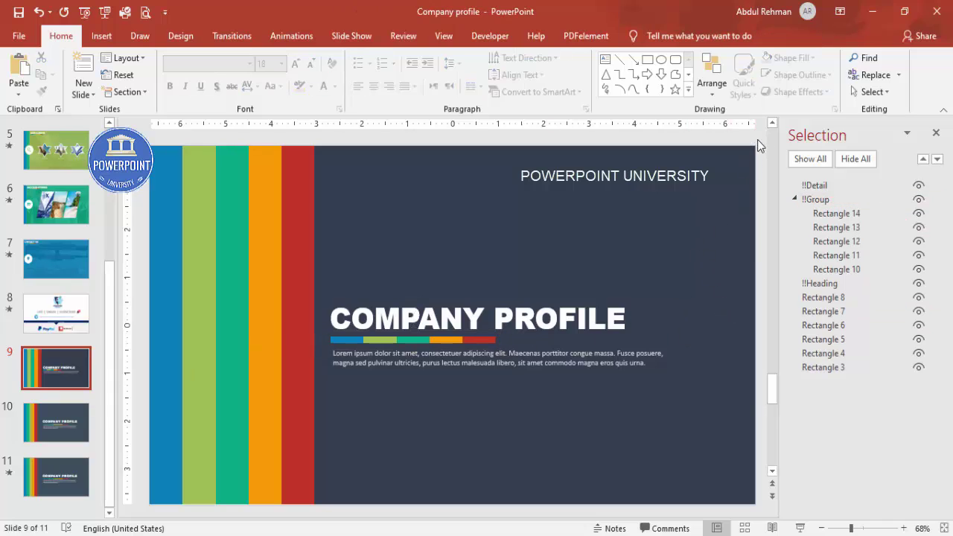
- Close the Selection Pane and duplicate slide 9 as slide 10
click(943, 133)
scroll(105, 426, down, 2)
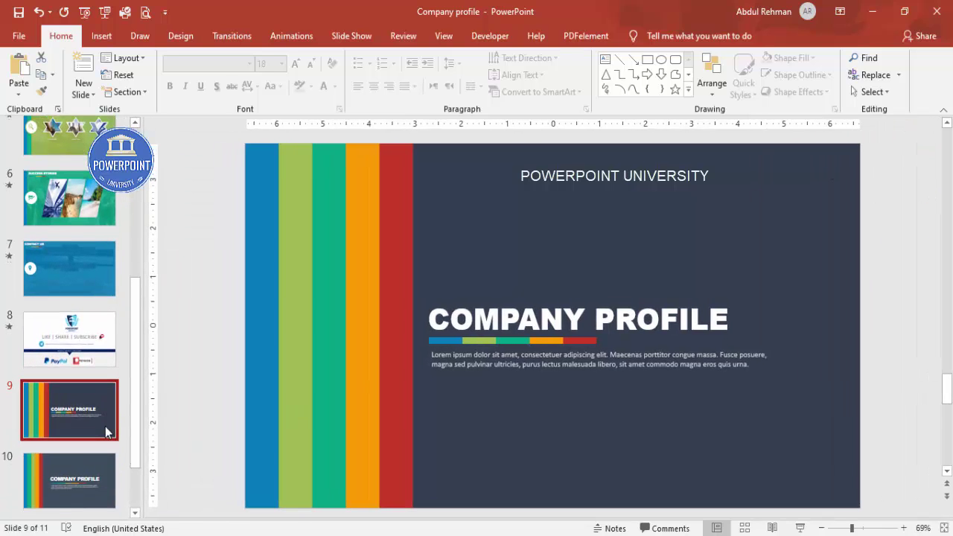
right_click(80, 391)
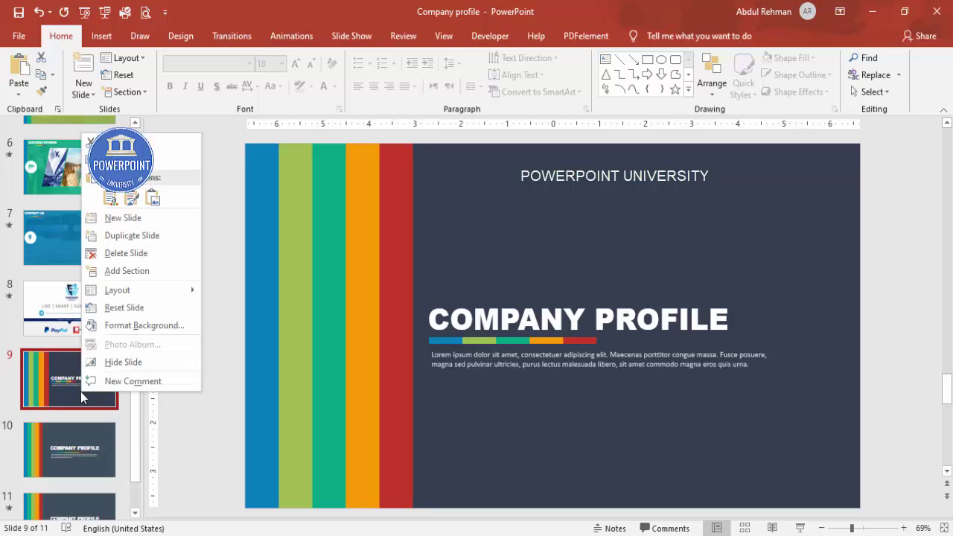
click(141, 234)
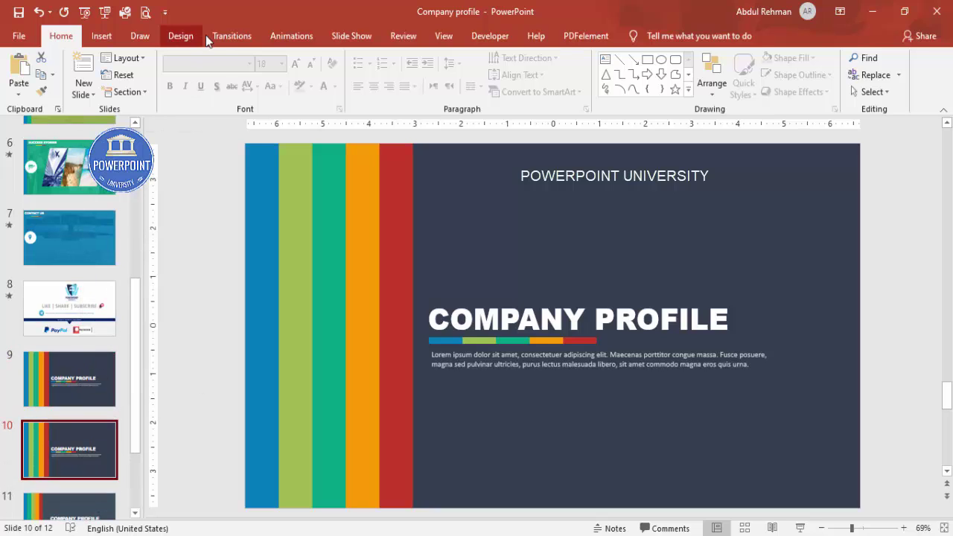
- Apply the Morph transition to slide 10
click(230, 36)
click(134, 74)
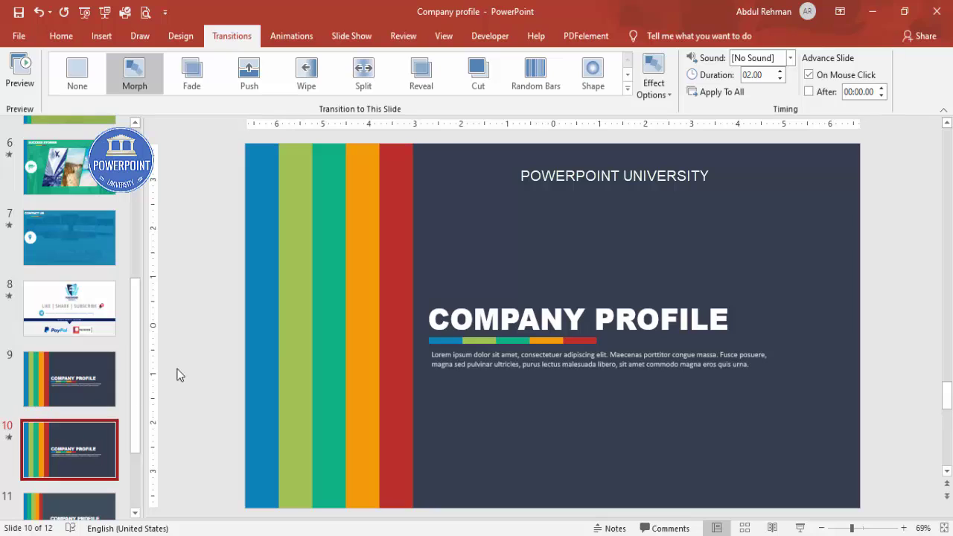
click(564, 320)
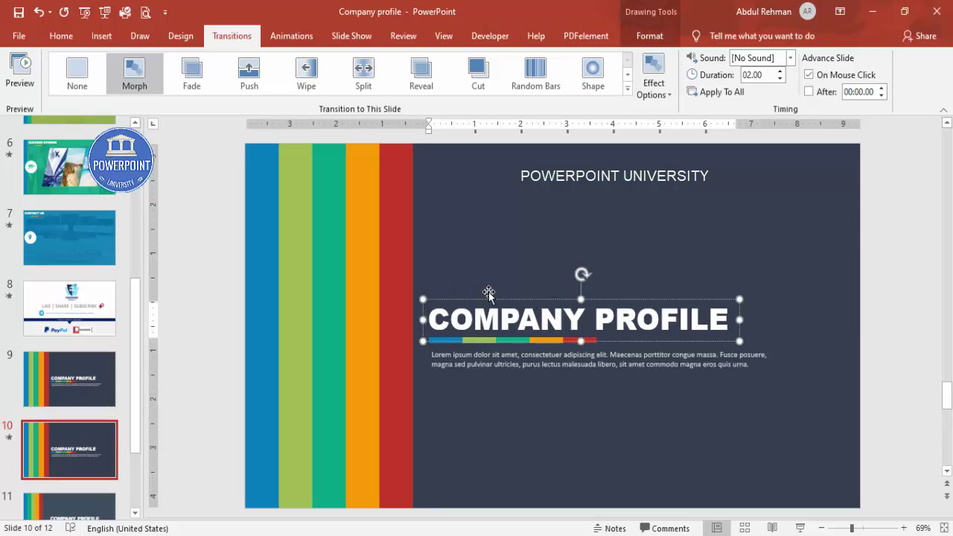
- Move slide 10's COMPANY PROFILE title and colour strip to the top, then select all five stripes
drag(487, 294, 477, 146)
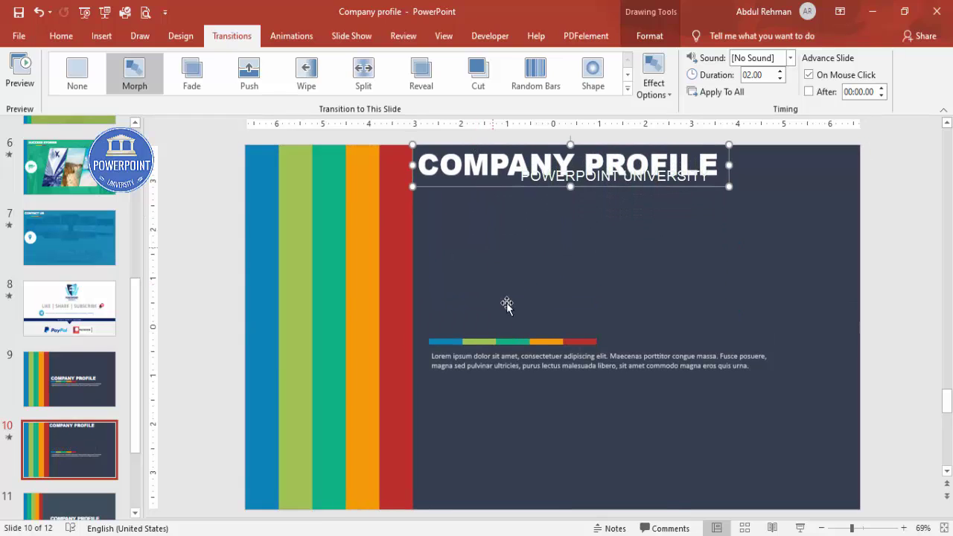
drag(528, 340, 518, 189)
click(540, 358)
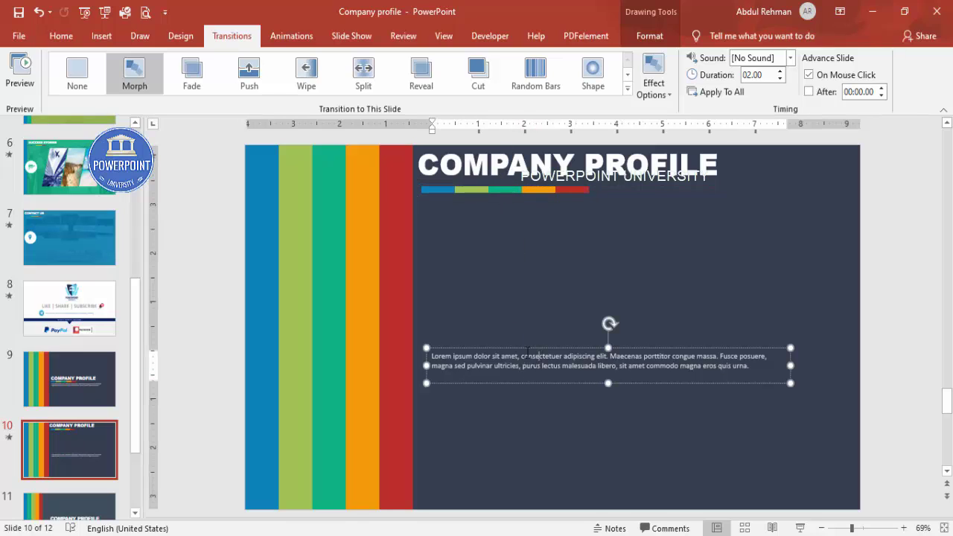
click(402, 265)
shift+click(358, 270)
shift+click(330, 269)
shift+click(292, 272)
shift+click(255, 268)
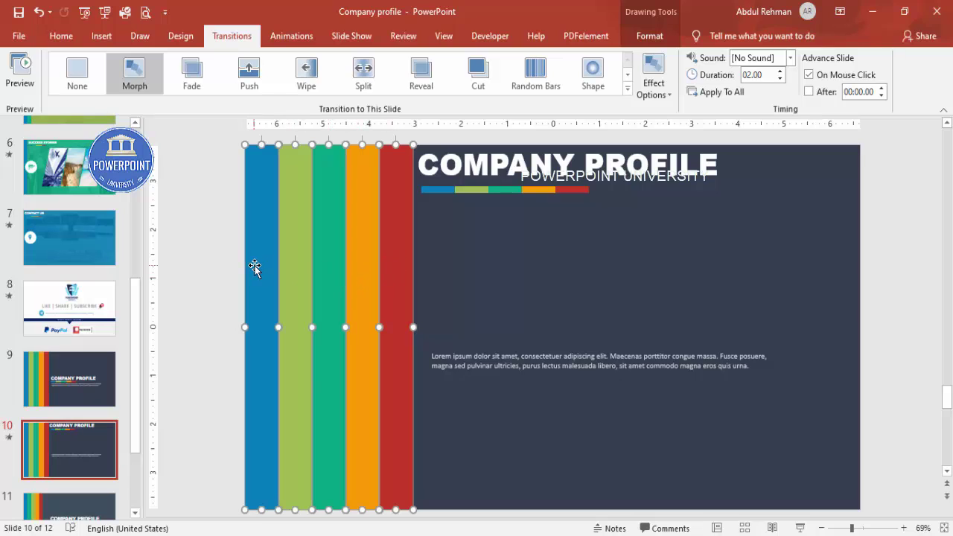
- Bring the five stripes to the front and widen the red stripe to about 1.99 inches
click(633, 41)
click(745, 58)
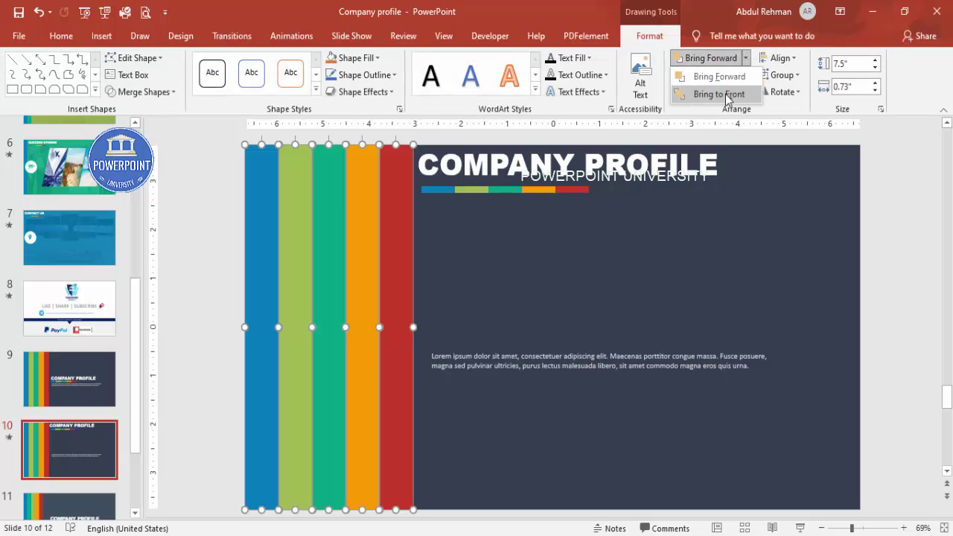
click(726, 94)
click(208, 211)
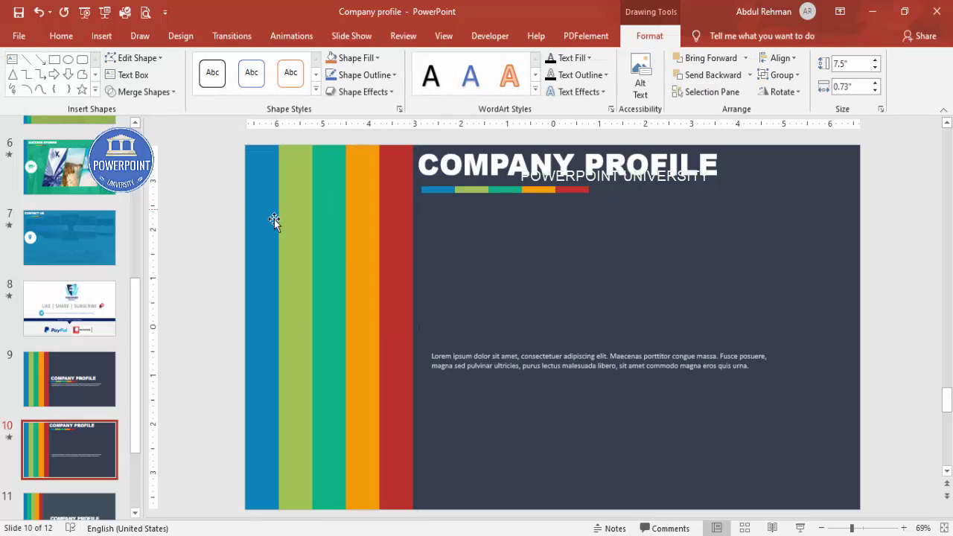
click(406, 265)
drag(416, 325, 499, 325)
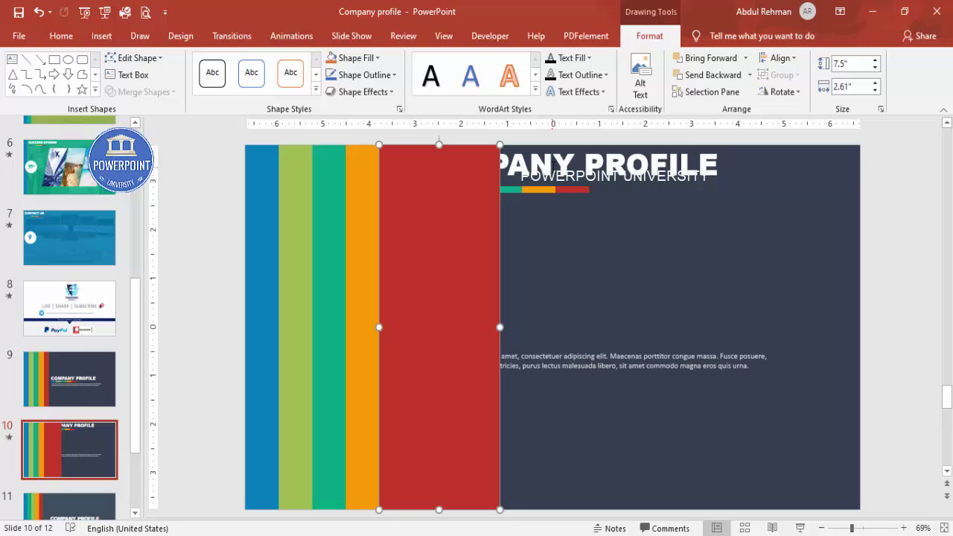
- Bring the title, colour bar and body text forward above the red stripe
click(611, 165)
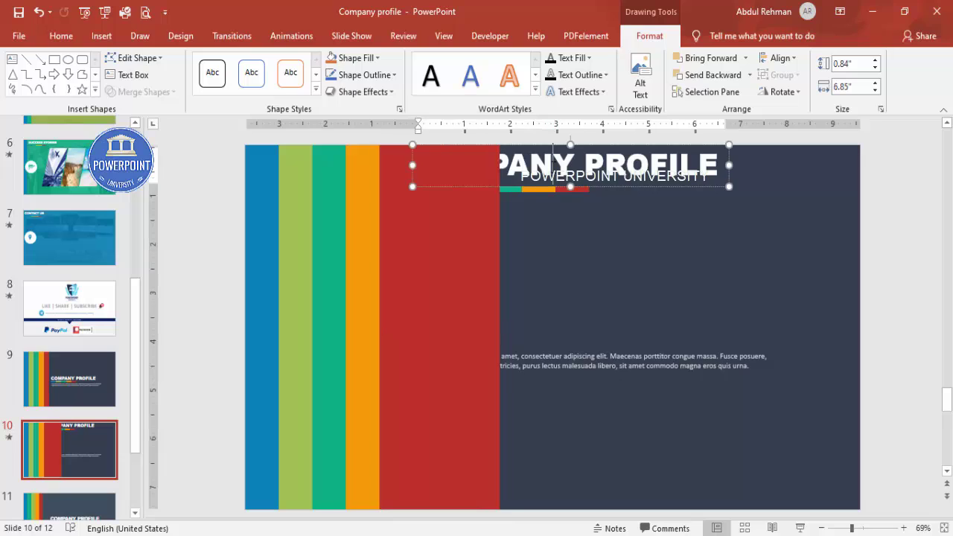
shift+click(557, 191)
shift+click(620, 382)
click(745, 58)
click(716, 90)
click(866, 196)
- Stretch the red stripe to the slide's right edge
click(446, 273)
drag(499, 325, 861, 305)
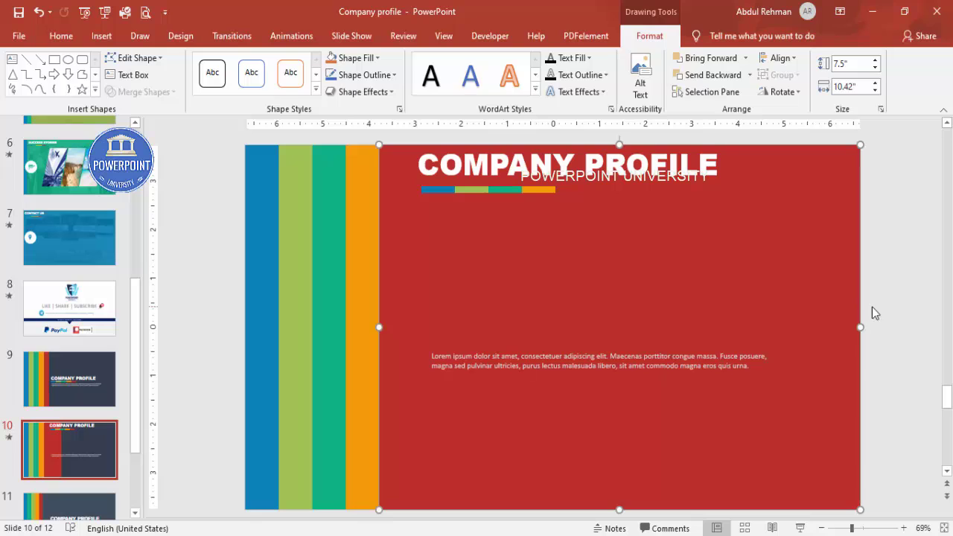
key(Escape)
click(427, 187)
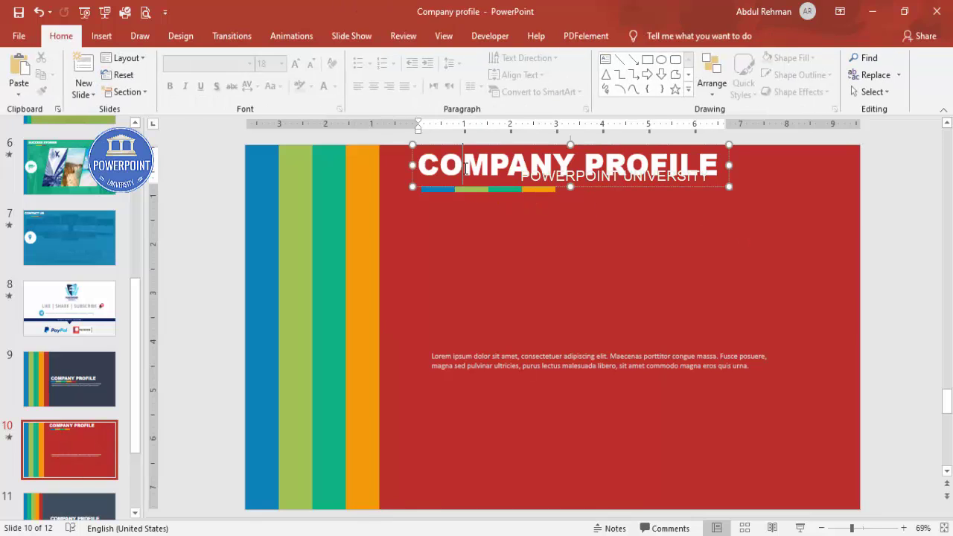
- Reduce the title font from 44 to 36 and retype it as 'WHO WE ARE?'
click(411, 176)
click(61, 35)
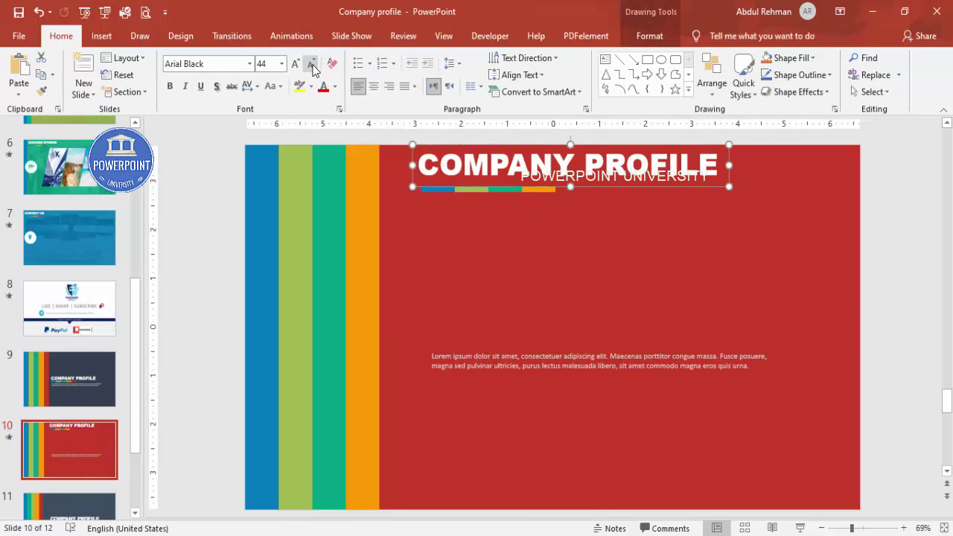
click(310, 64)
click(309, 64)
drag(444, 164, 756, 138)
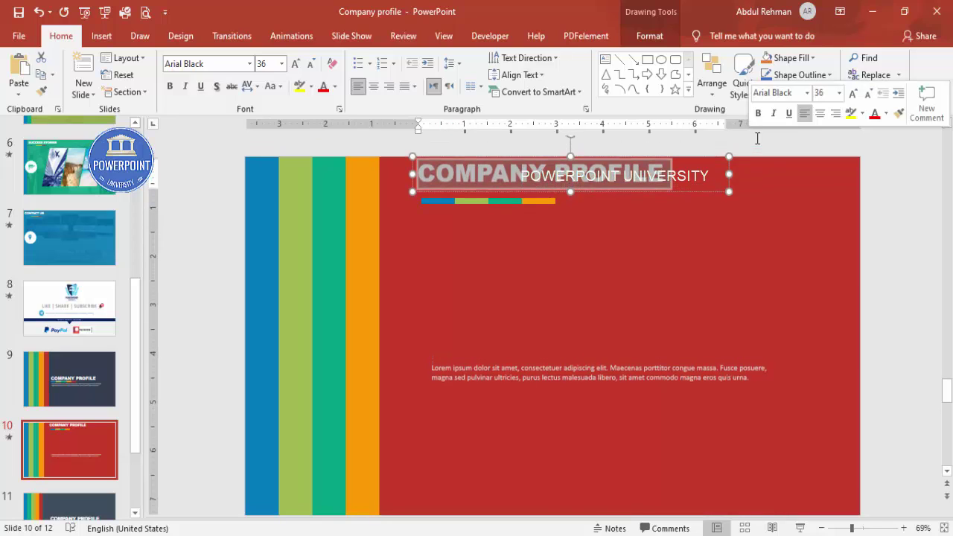
text(WHO)
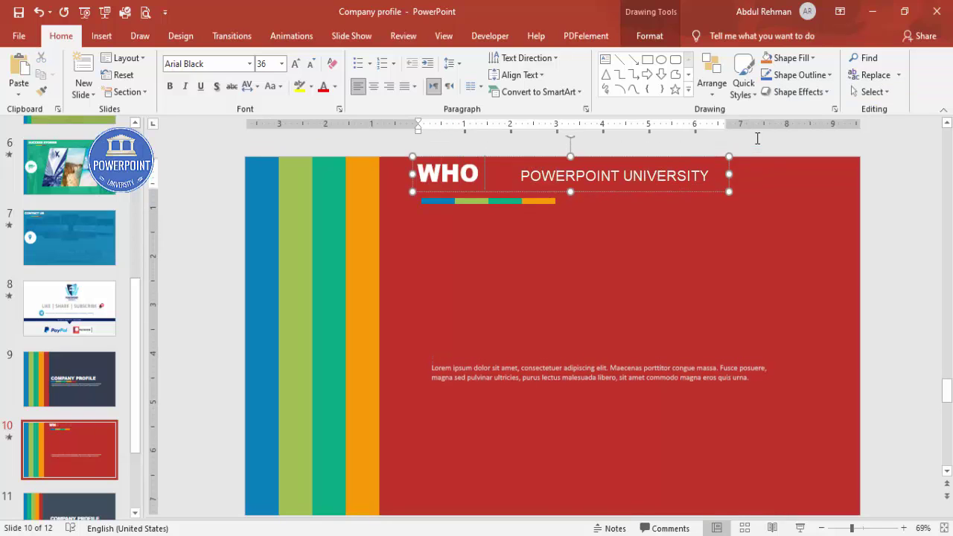
text( WE ARE?)
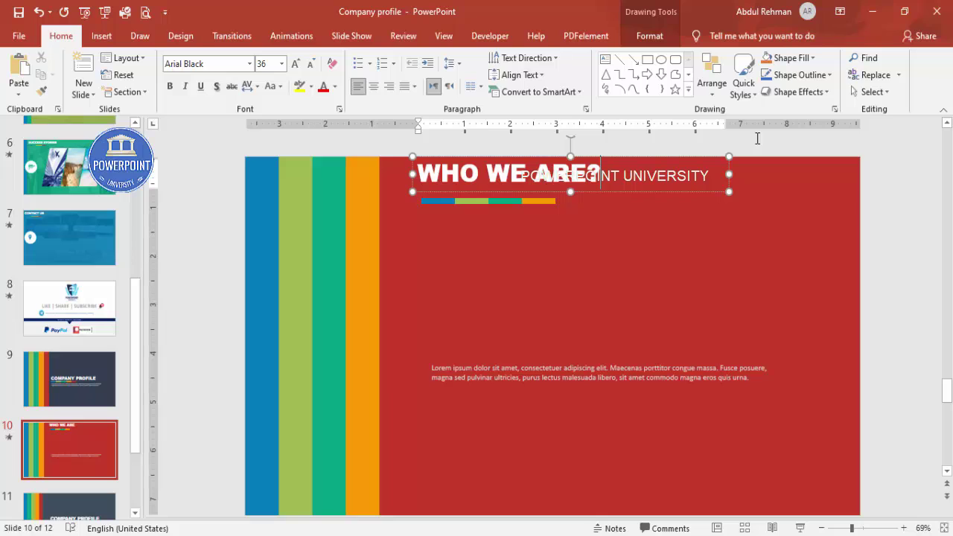
- Move the WHO WE ARE? title left and the Lorem ipsum body text up beneath it
drag(597, 195, 510, 181)
click(554, 198)
click(548, 191)
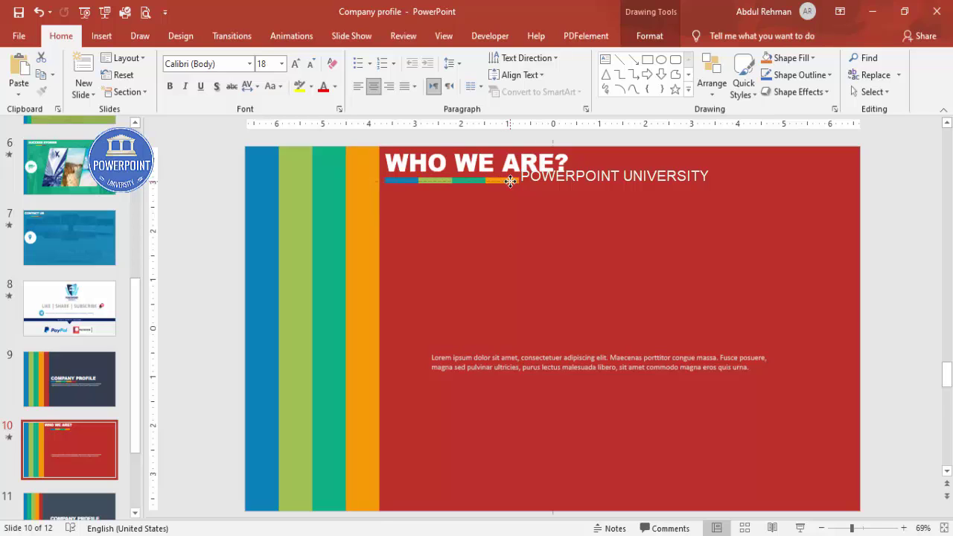
click(563, 347)
drag(564, 347, 519, 209)
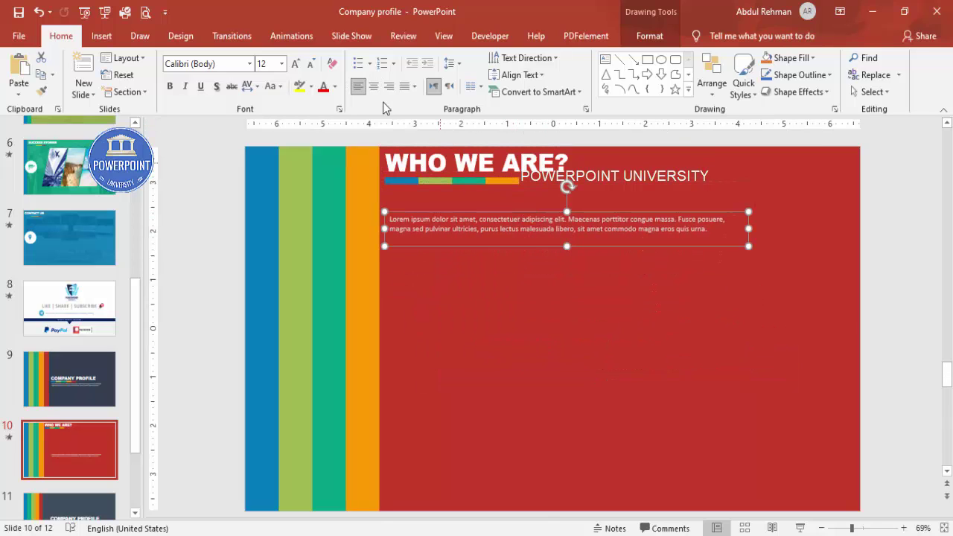
- Make the body text white at 16 pt and nudge it slightly upward
click(336, 89)
click(327, 123)
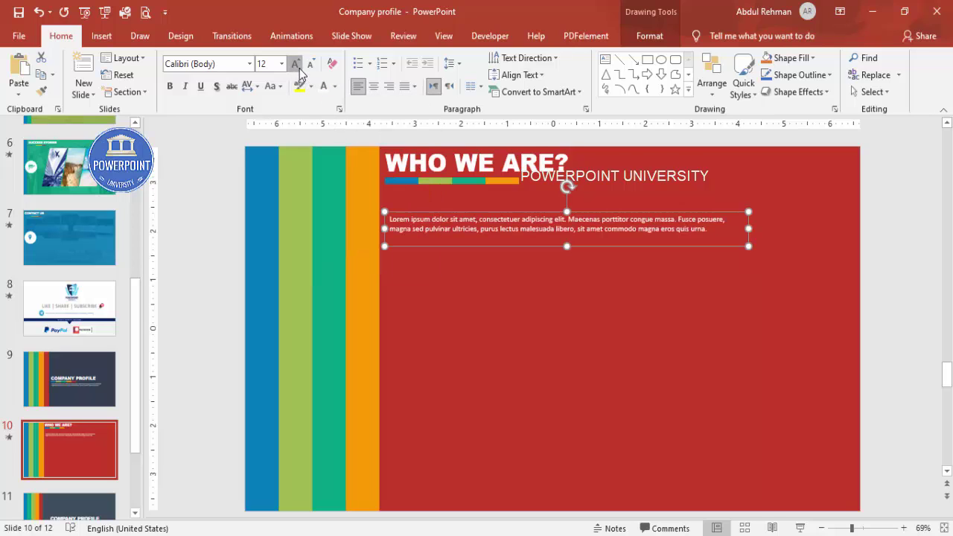
click(296, 64)
click(295, 64)
drag(593, 211, 590, 198)
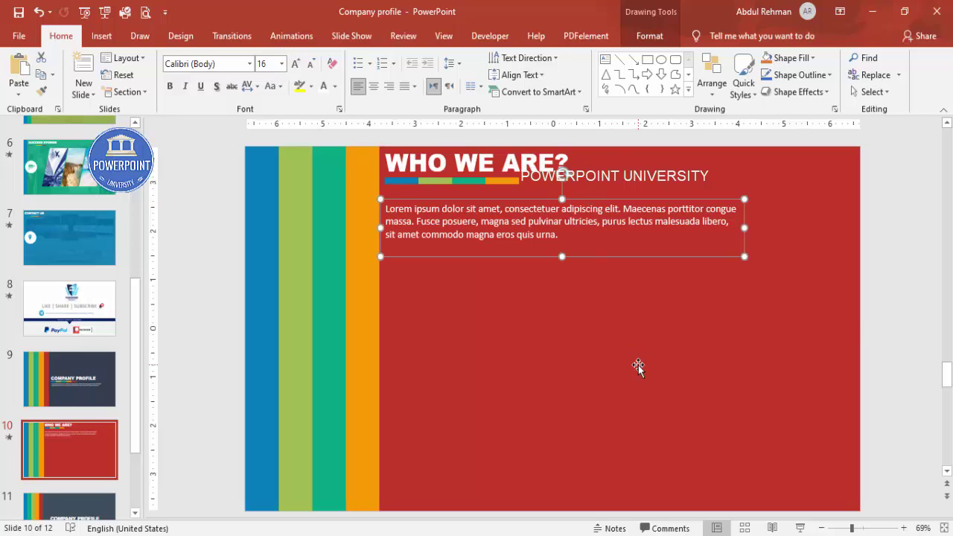
click(638, 364)
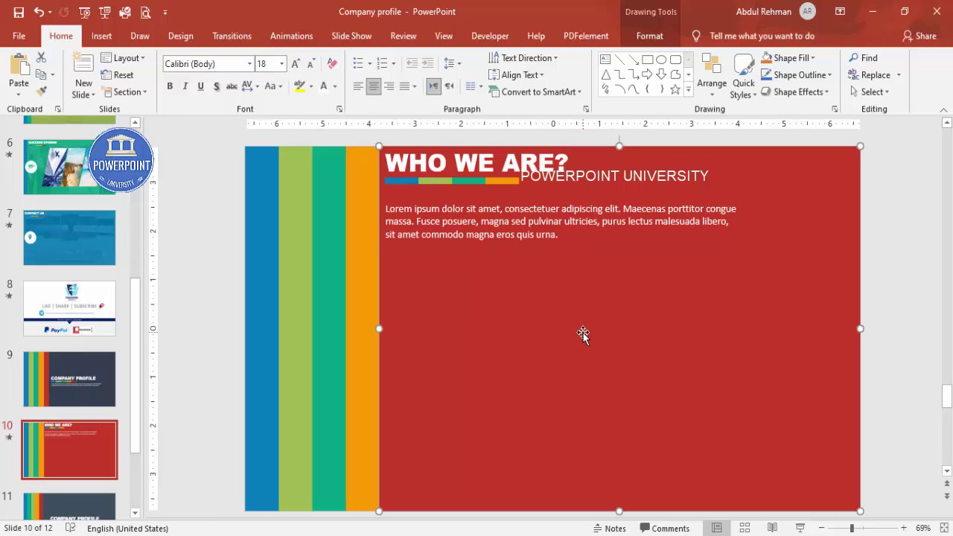